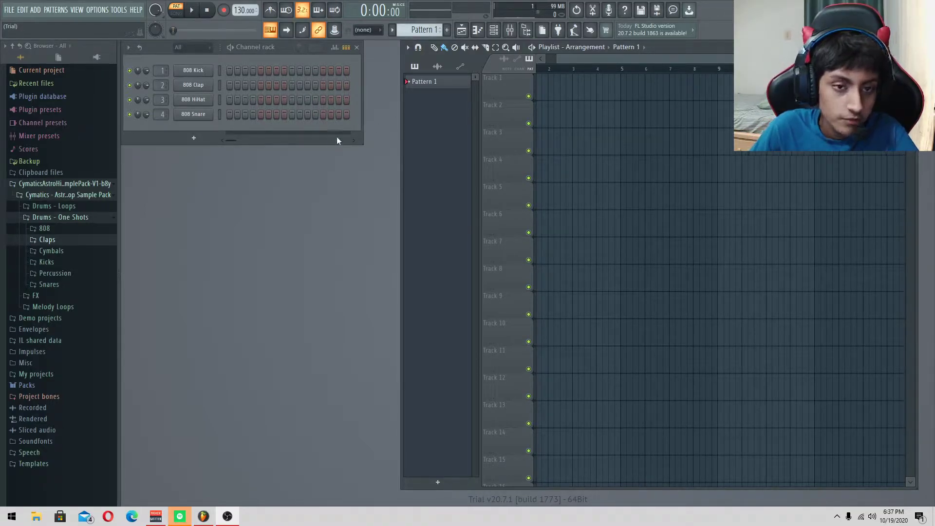
Step: Open the settings and display the MIDI input and output devices
click(193, 138)
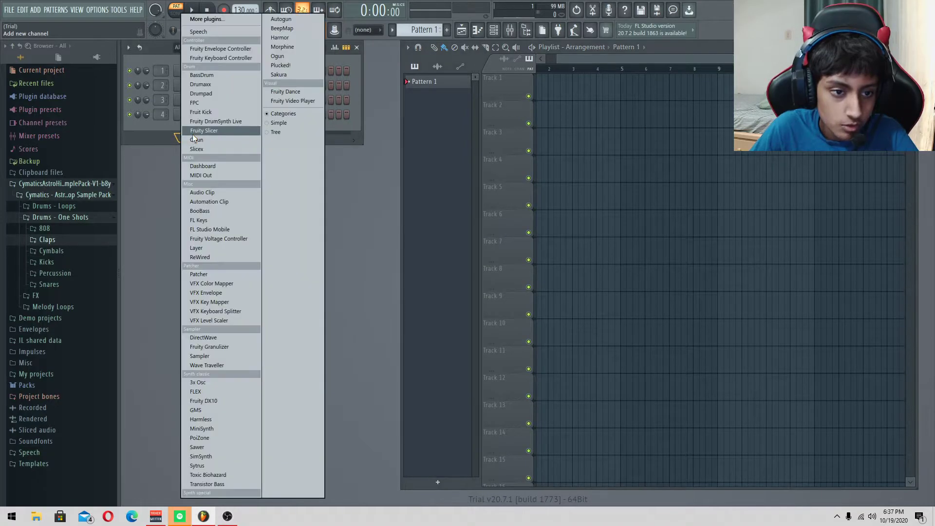
click(136, 139)
click(98, 12)
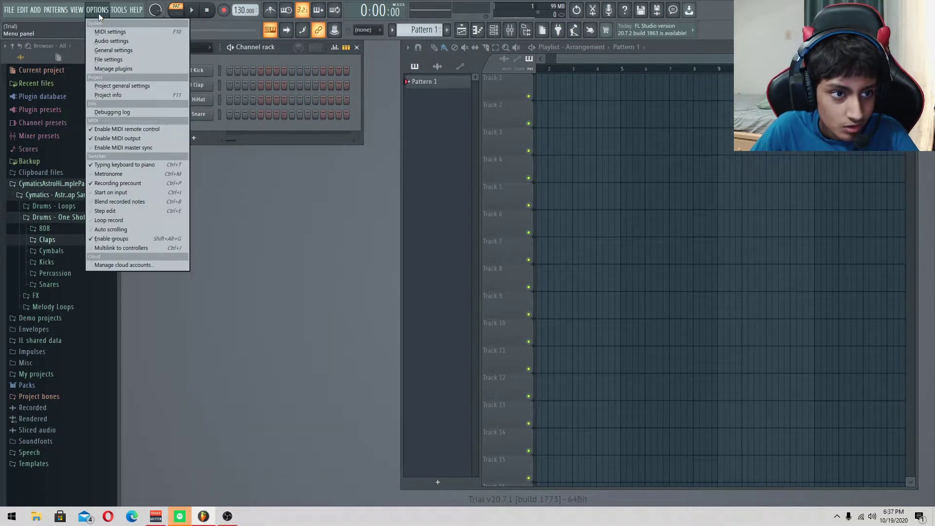
click(104, 42)
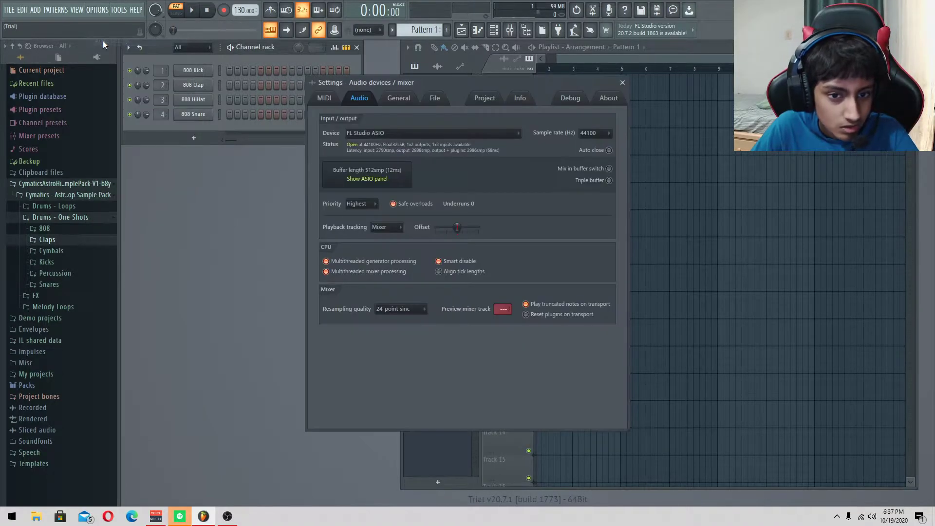
key(F10)
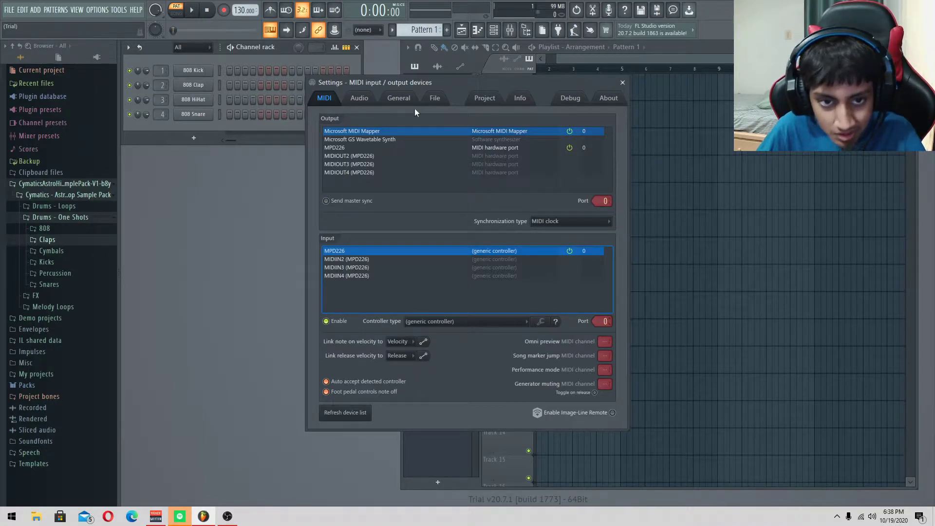
Step: Review the Audio, General, File, Project, Info, Debug and About settings pages, and close the settings
click(369, 101)
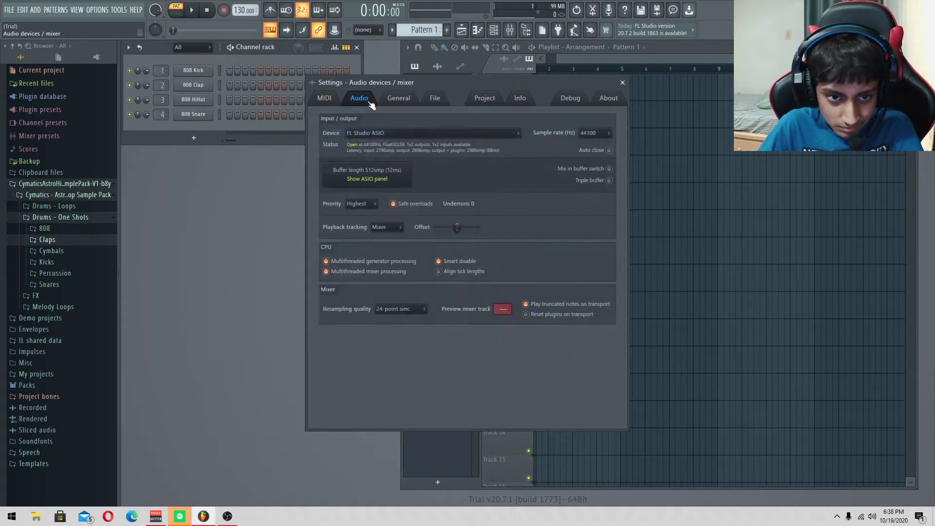
click(398, 101)
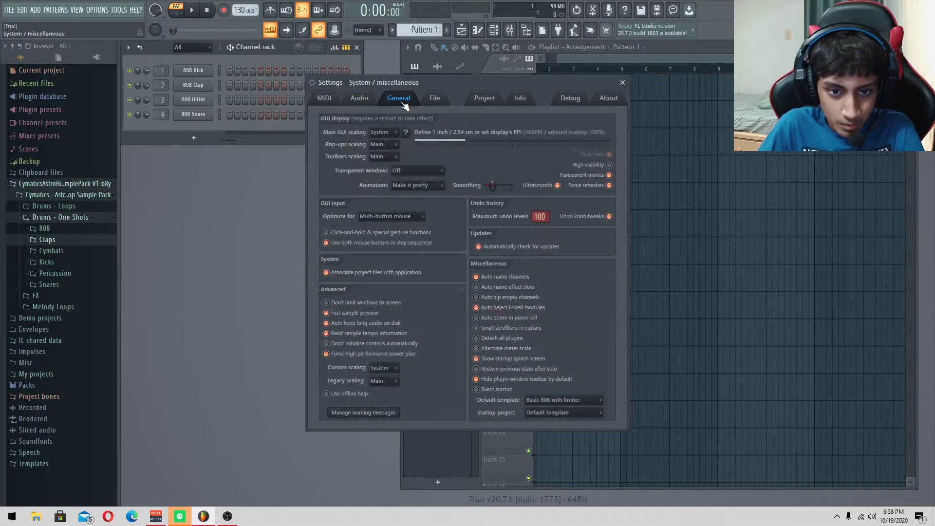
click(435, 100)
click(493, 102)
click(519, 98)
click(571, 98)
click(608, 99)
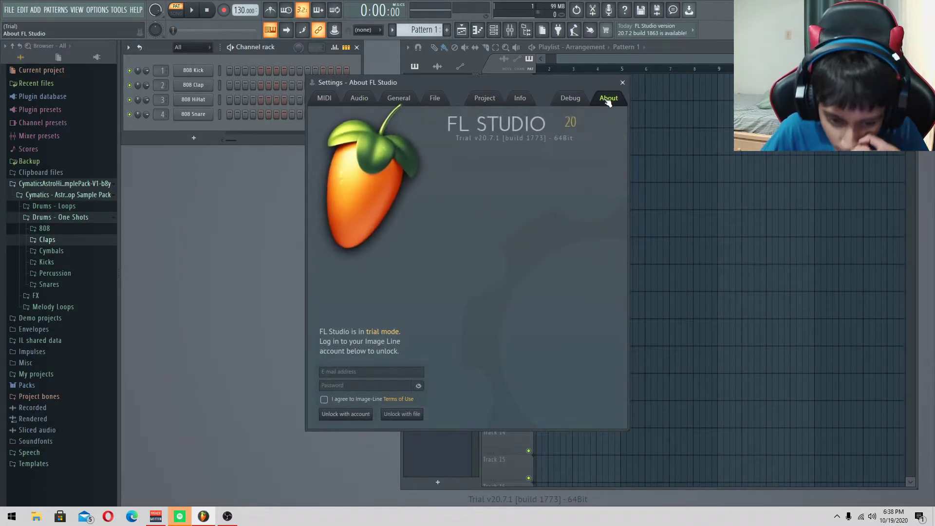
click(622, 83)
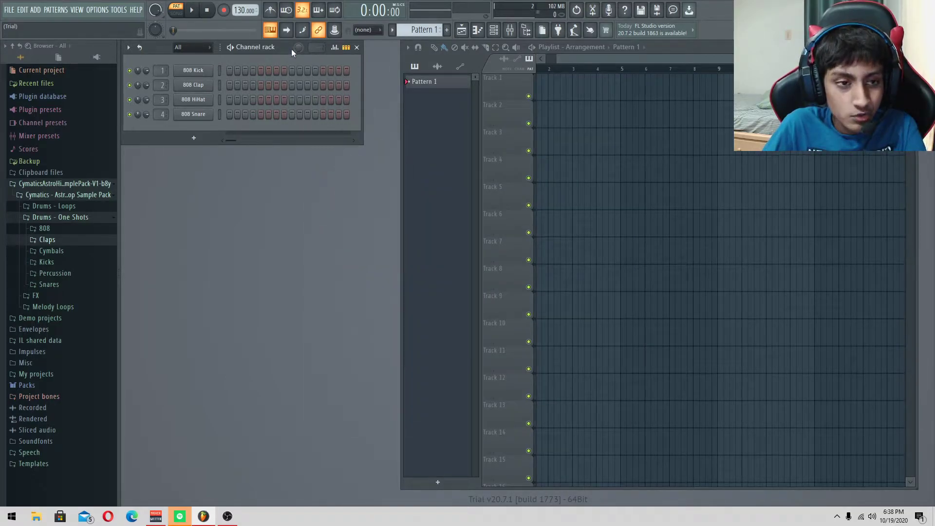
Step: Add an FPC drum machine as a new channel in the channel rack
click(195, 139)
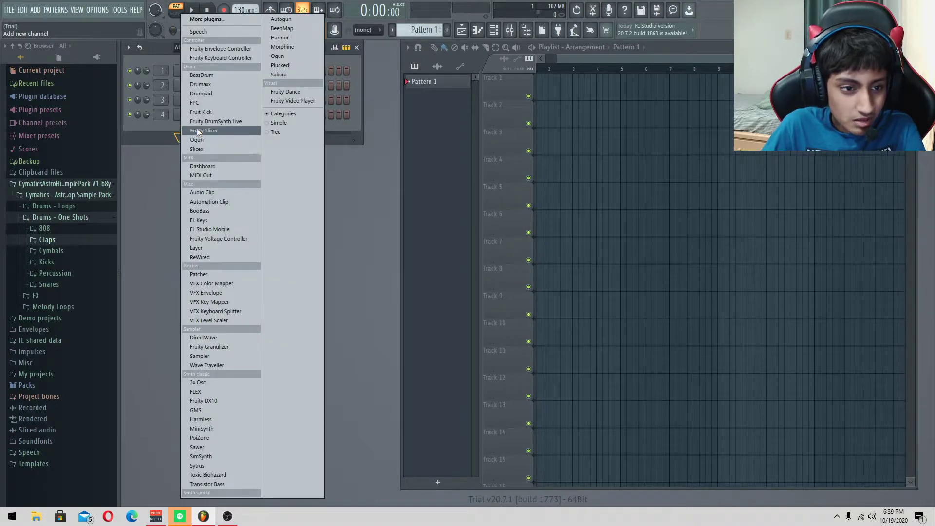
click(198, 103)
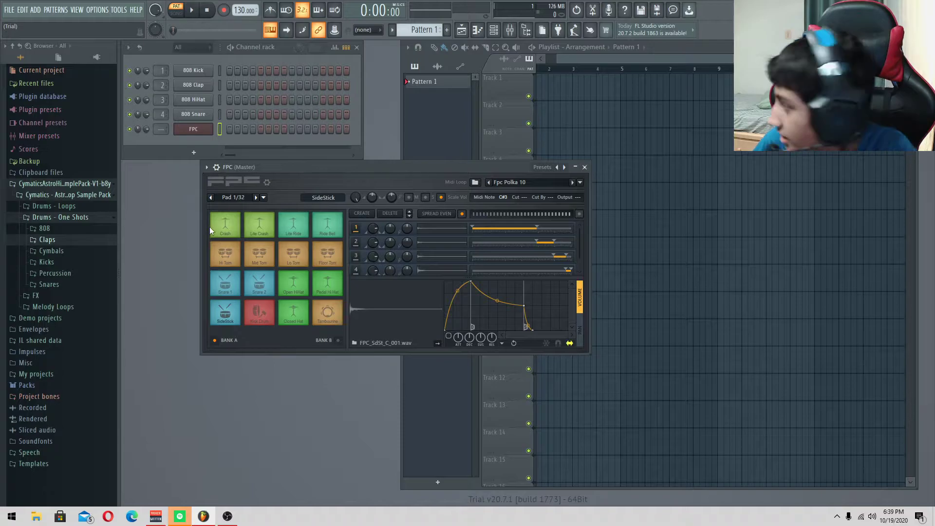
Step: Load the Empty preset into FPC and move its window away from the sample browser
right_click(564, 167)
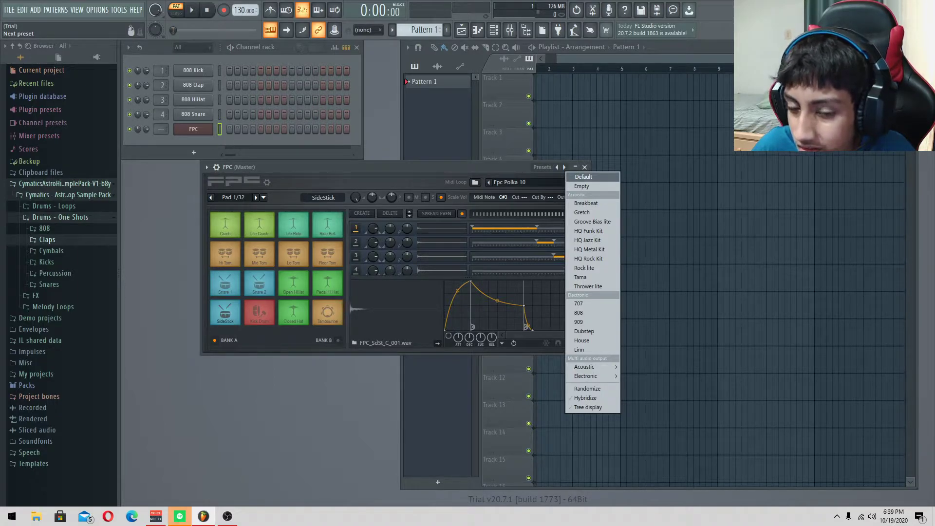
key(alt+Tab)
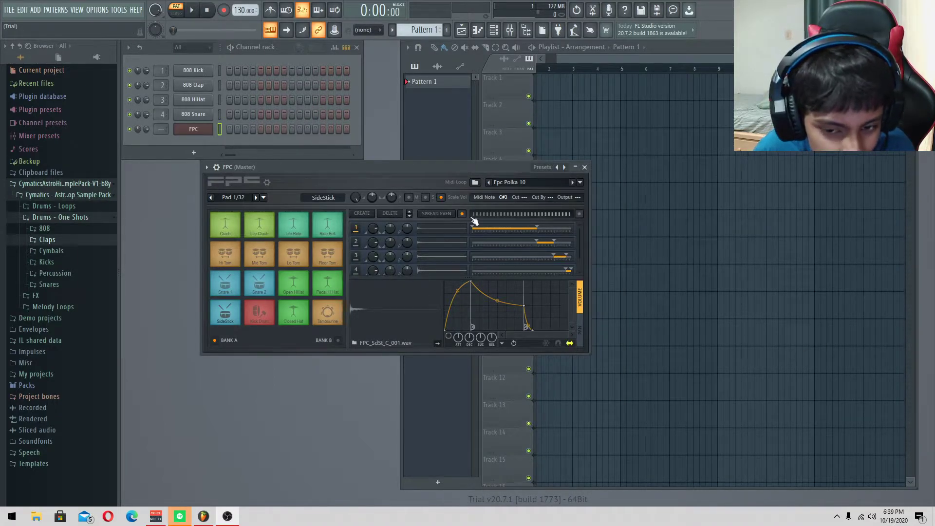
right_click(564, 168)
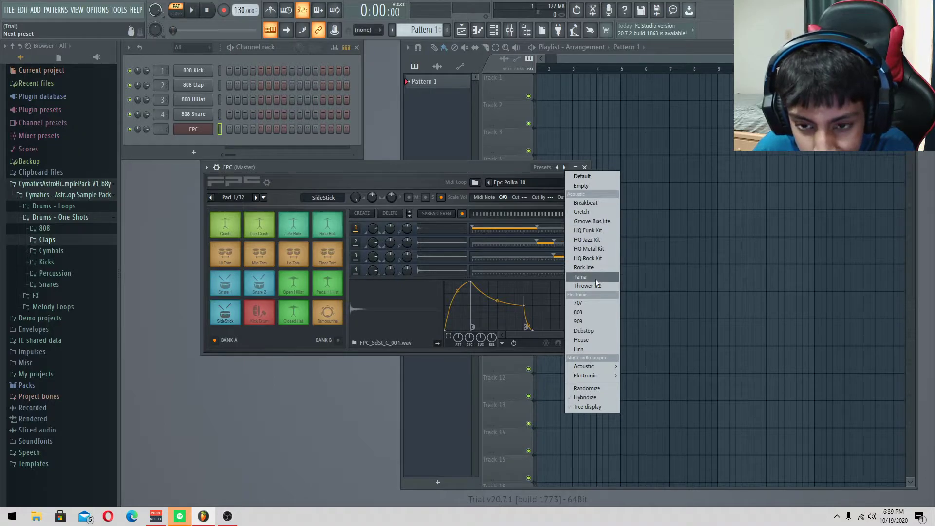
click(582, 187)
drag(401, 166, 383, 149)
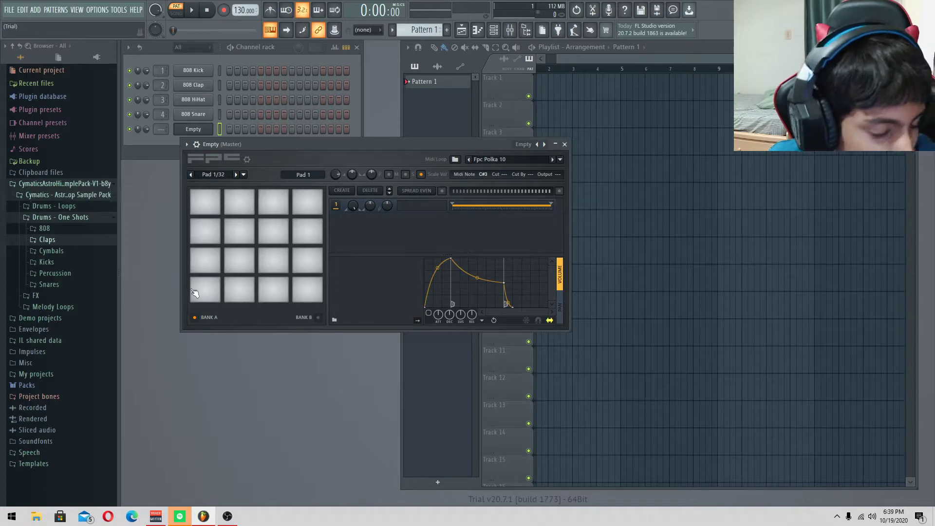
drag(241, 144, 406, 127)
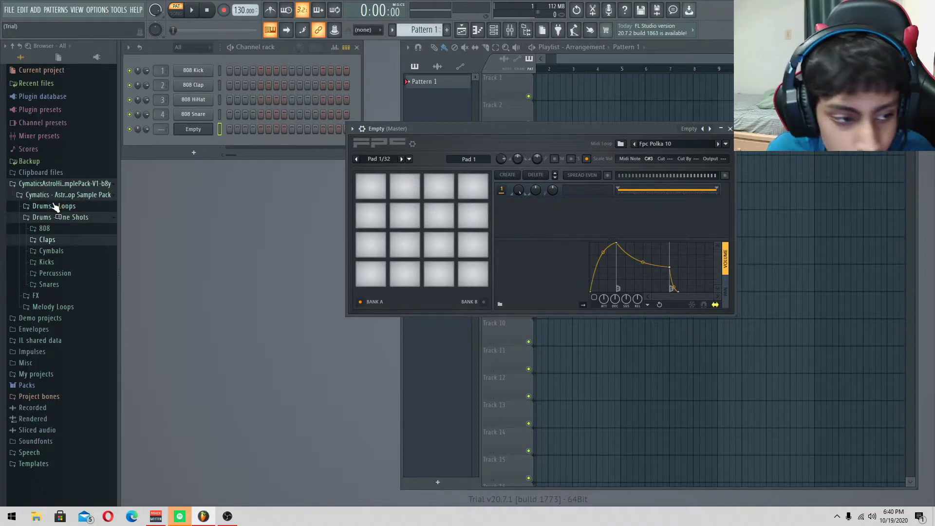
Step: Look through the Cymatics Astro Hip Hop pack's FX and Melody Loops folders, previewing the 140 BPM D Min loop
click(33, 187)
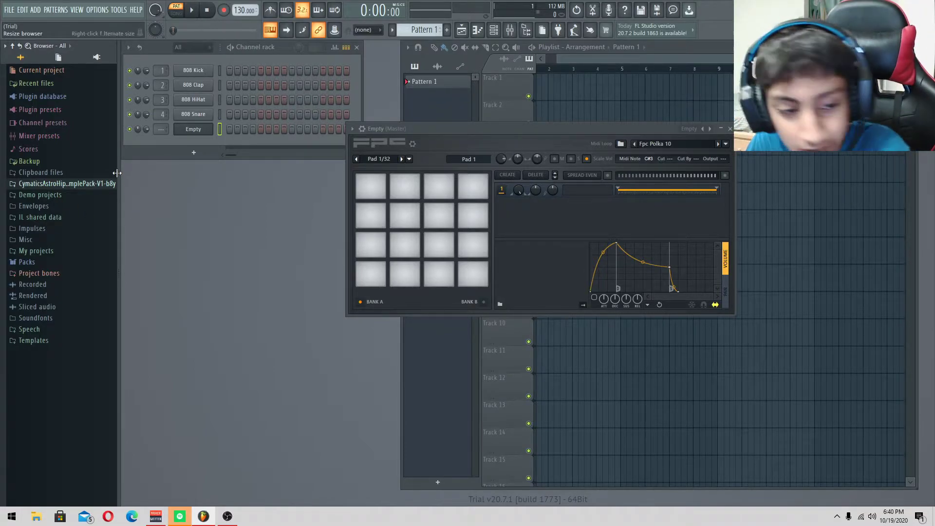
click(63, 184)
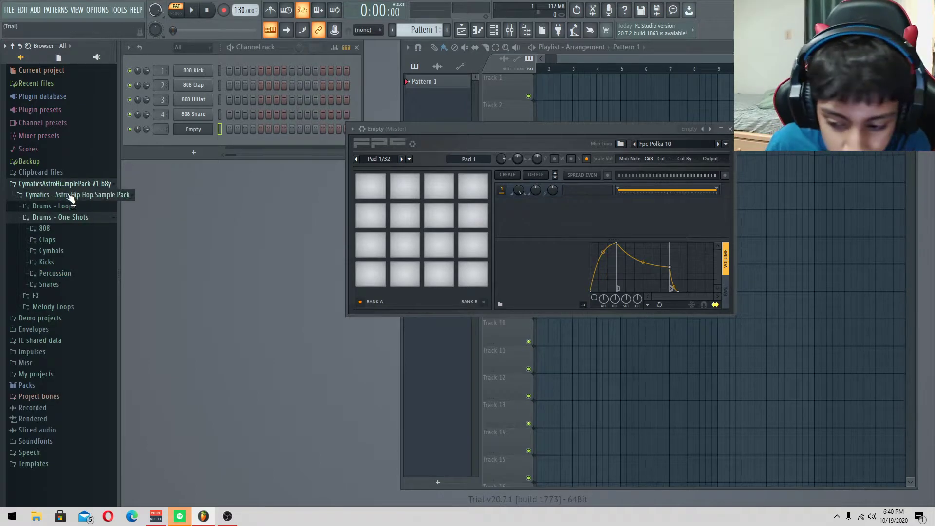
click(74, 217)
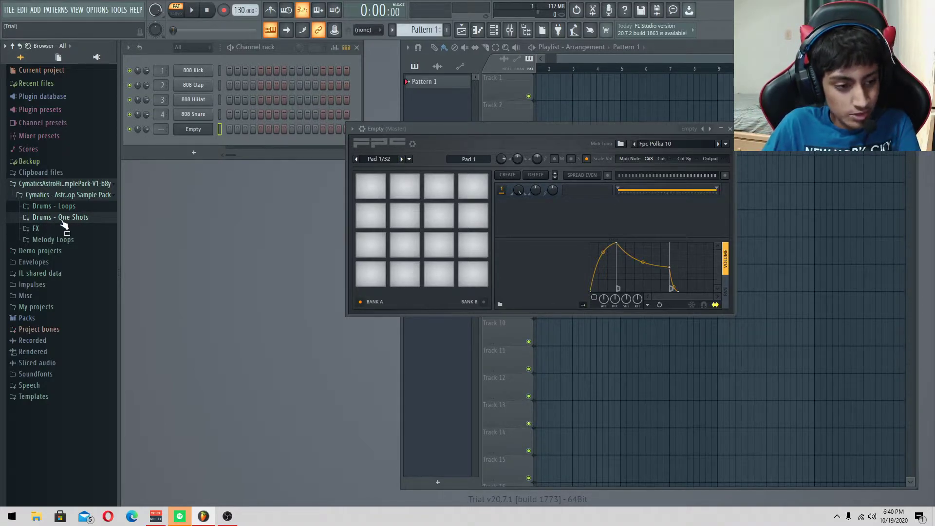
click(36, 229)
click(36, 230)
click(40, 240)
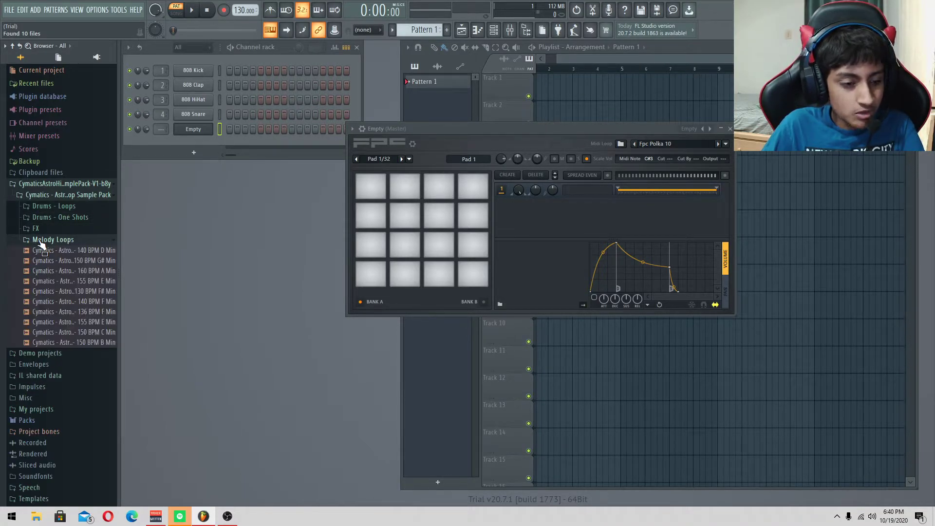
click(42, 250)
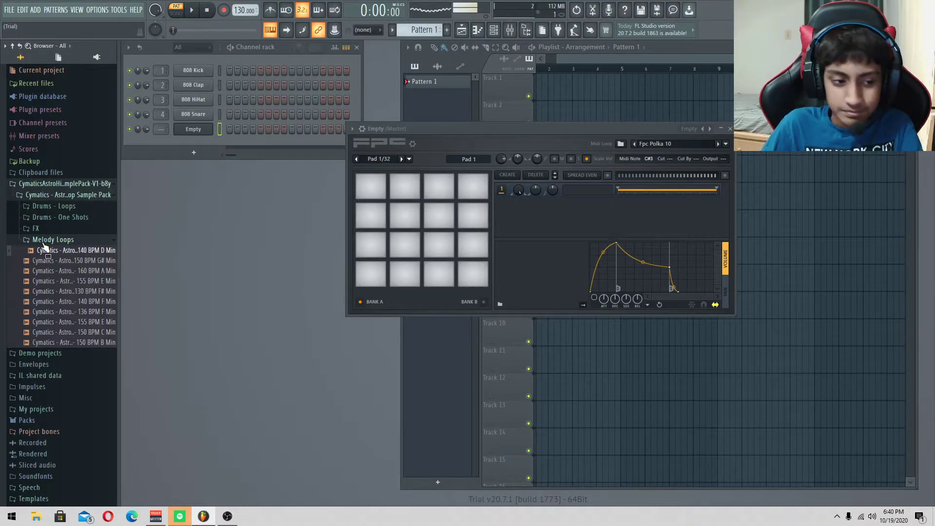
mouse_move(48, 247)
mouse_down()
mouse_move(73, 254)
mouse_move(45, 245)
mouse_up()
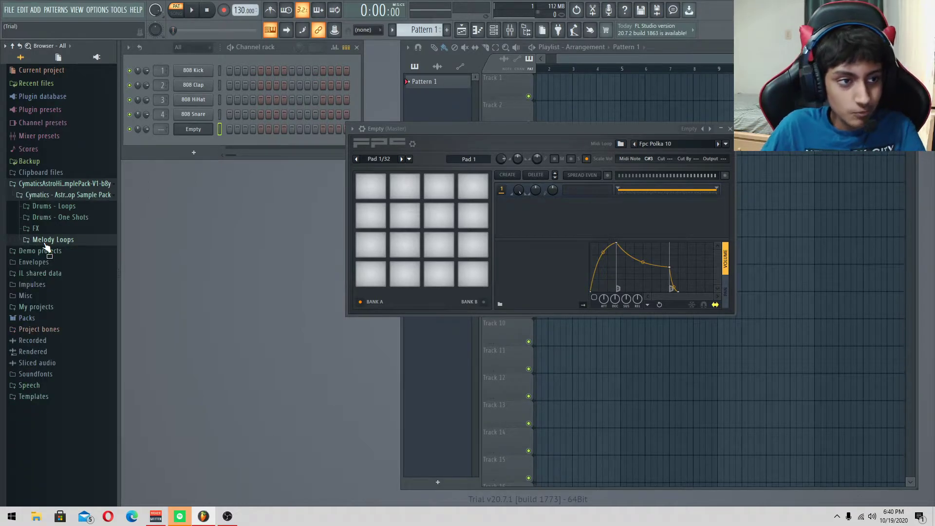
Step: Preview the Astro Gazing 808 - G# and a clap sample from the pack's Drums - One Shots folder
click(42, 217)
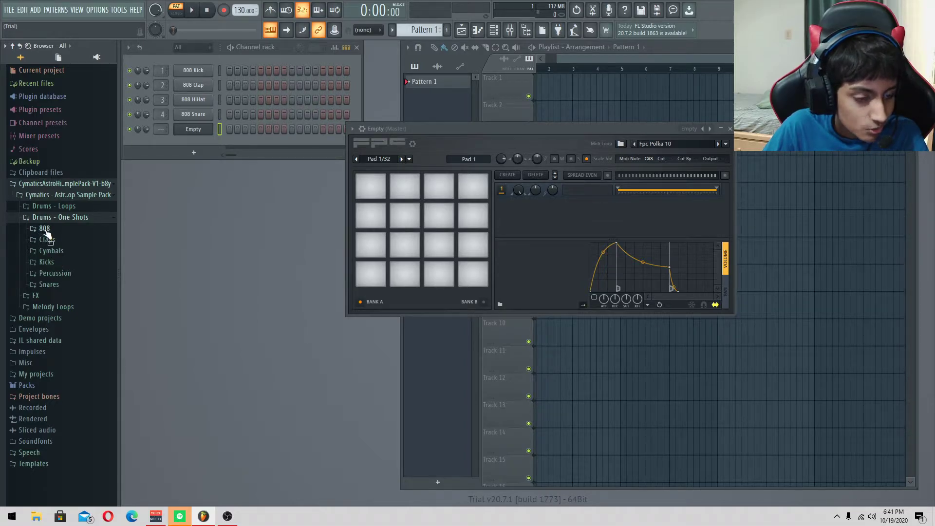
click(43, 229)
click(68, 251)
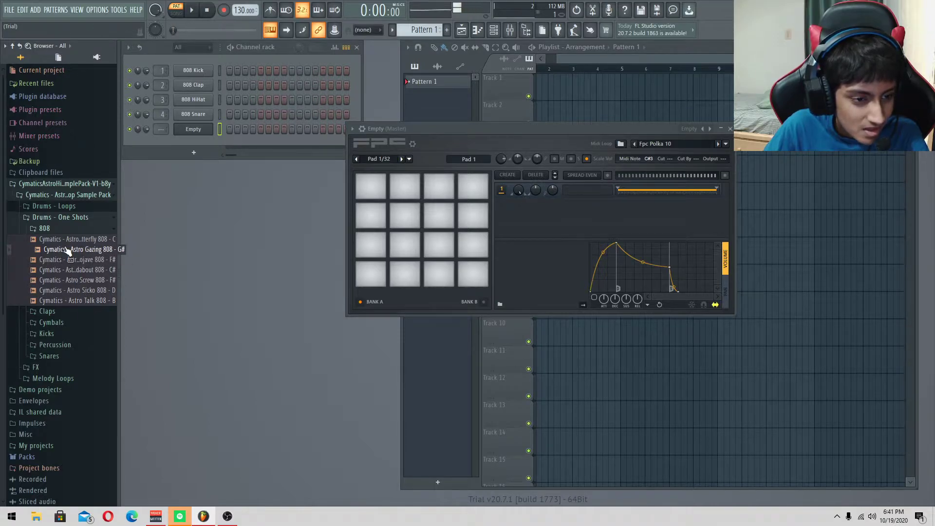
click(51, 229)
click(55, 240)
click(78, 260)
click(51, 241)
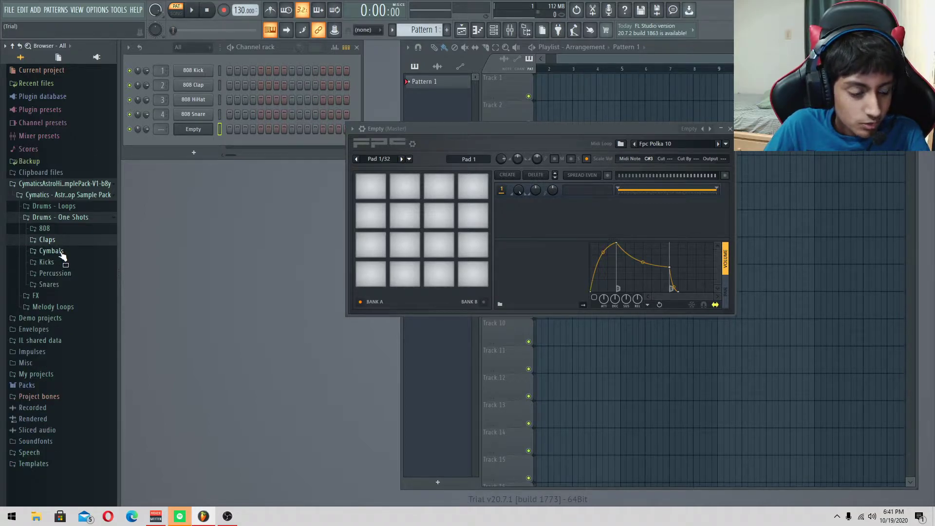
Step: Examine the contents of the Crashes, Hihats and Rides folders inside Cymbals
click(62, 254)
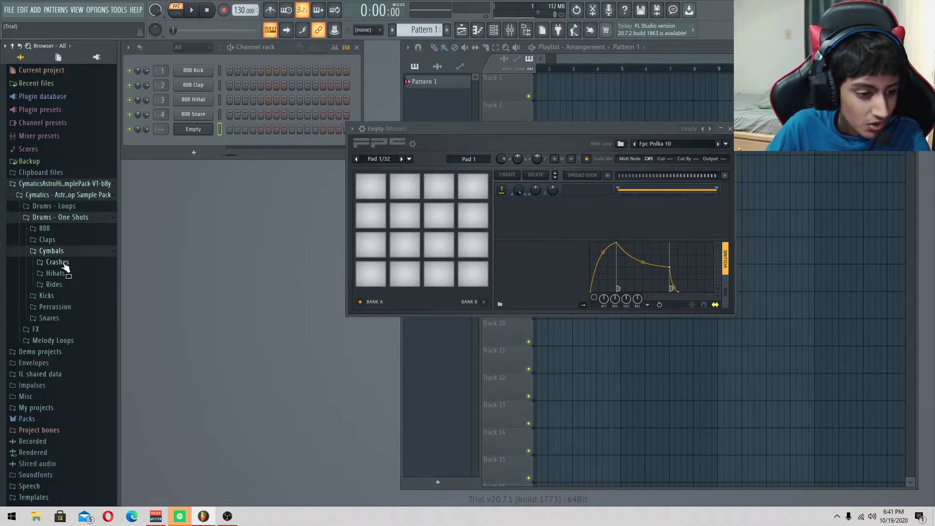
click(64, 265)
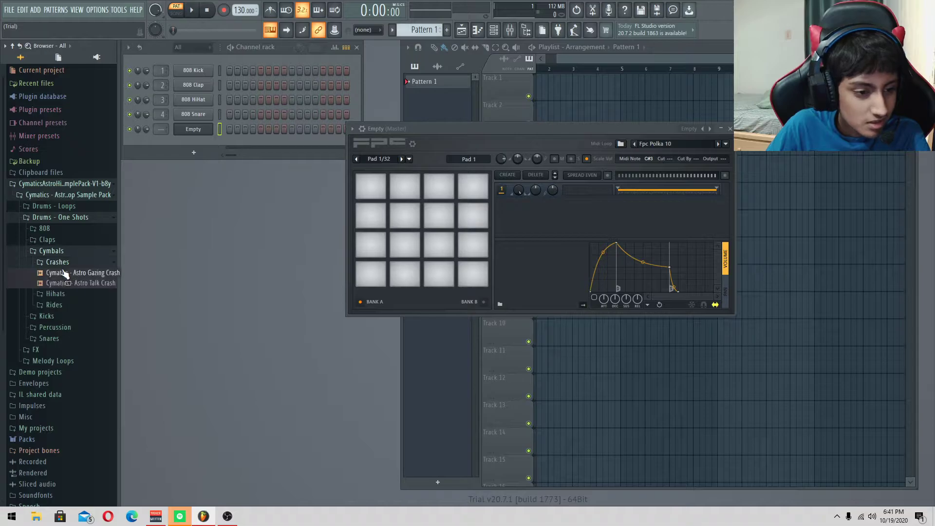
click(59, 263)
click(57, 273)
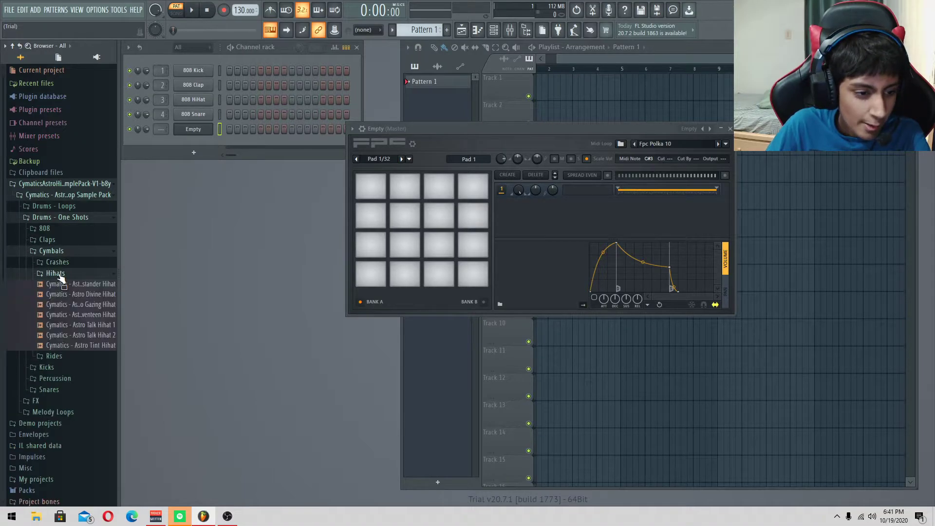
click(54, 272)
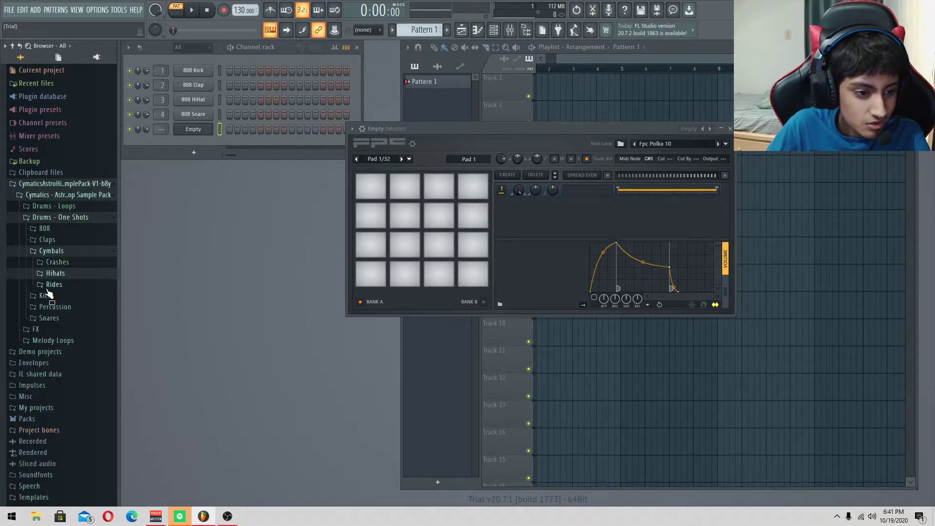
click(51, 285)
click(51, 285)
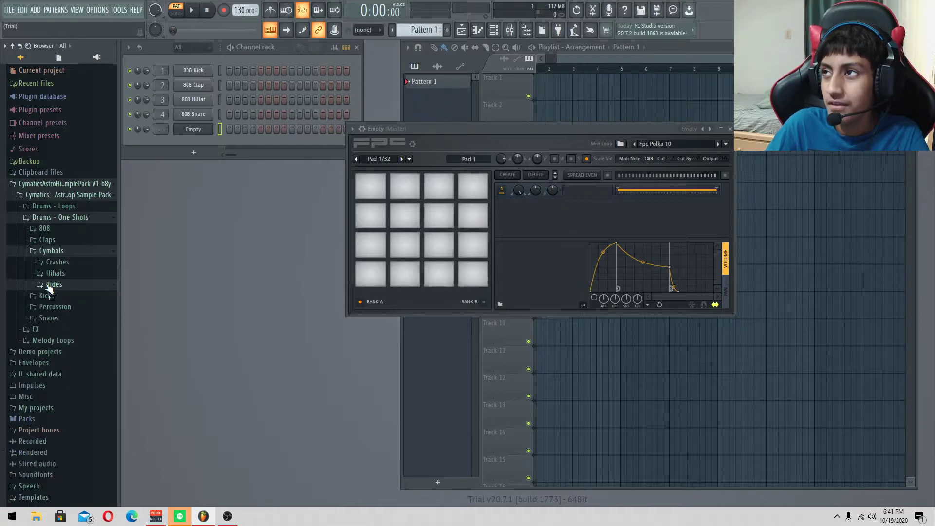
click(51, 285)
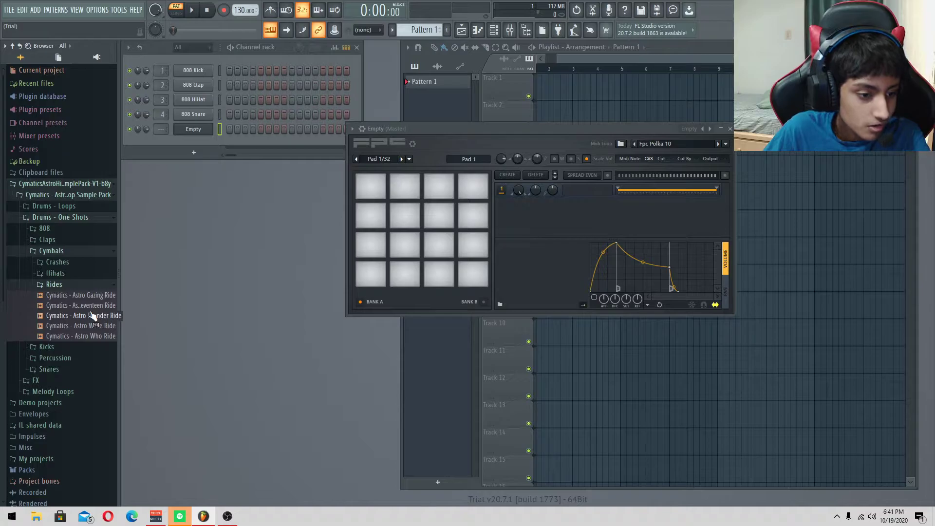
click(44, 285)
Step: Preview the Astro Talk Hihat 2 and Astro Talk Hihat 1 samples, and collapse the Cymbals folder
click(51, 274)
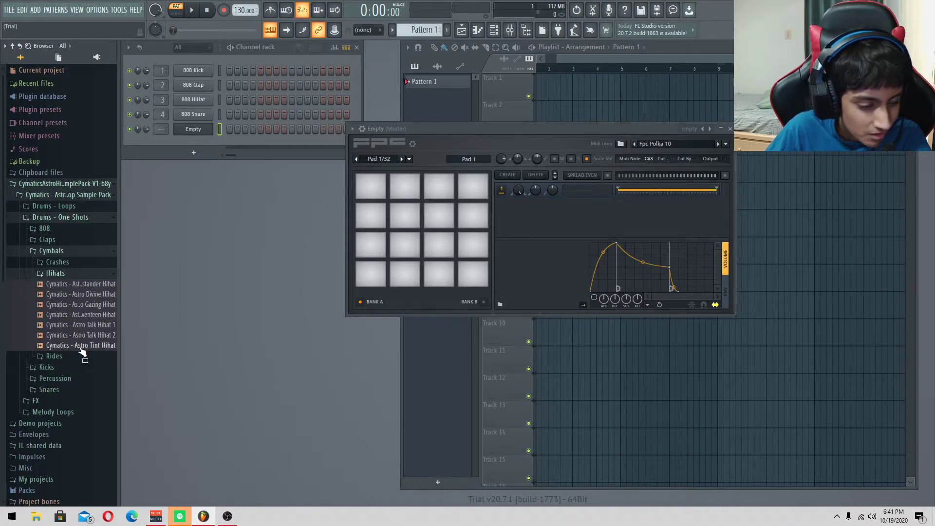
click(77, 335)
click(74, 324)
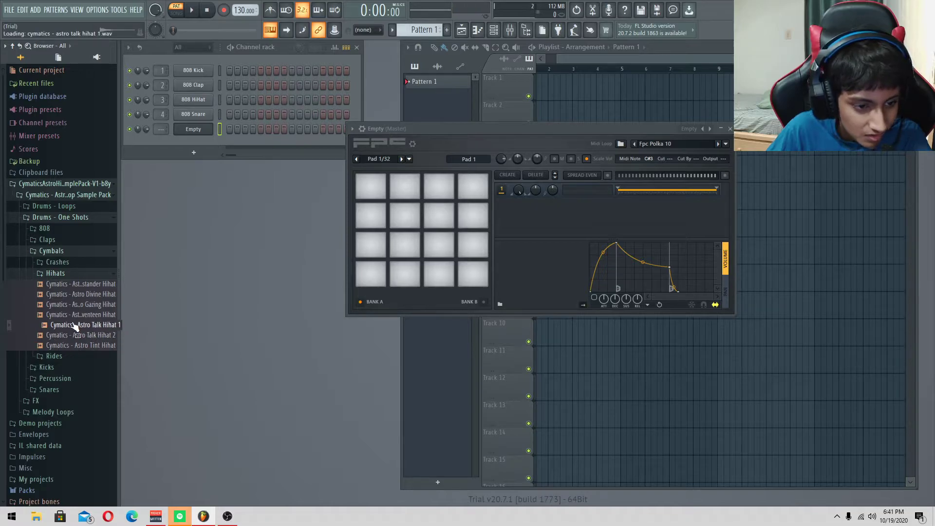
click(54, 274)
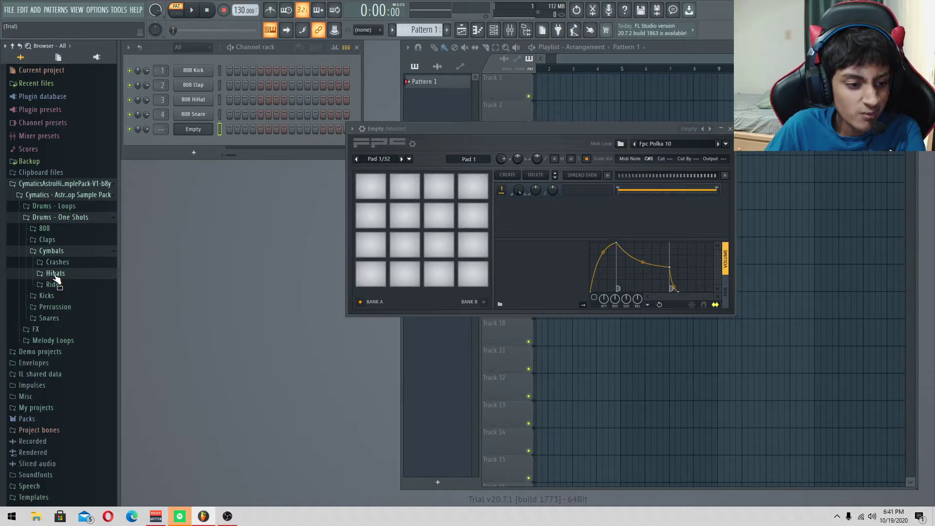
click(48, 251)
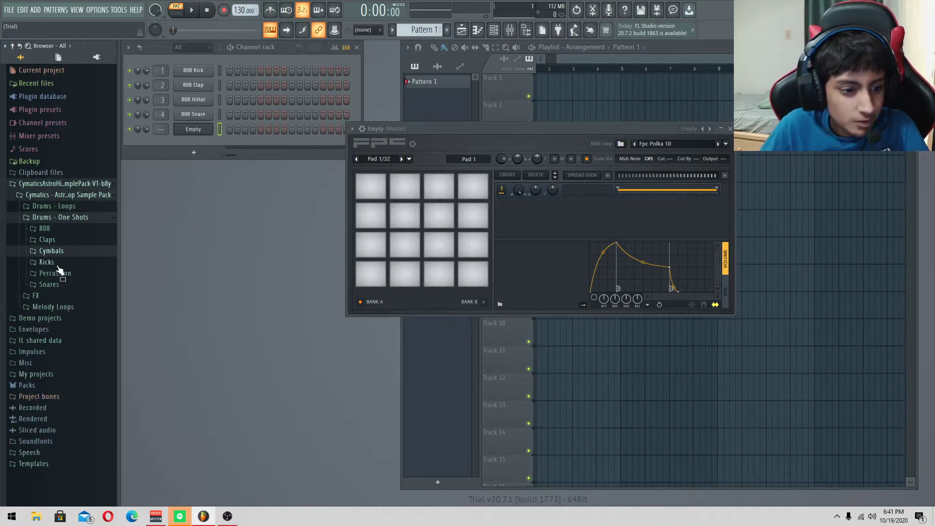
Step: Preview the kick samples in the Kicks folder, including Astro Caffeine Kick - G# and Astro Mojave Kick - F#, and collapse the folder
click(49, 262)
click(62, 286)
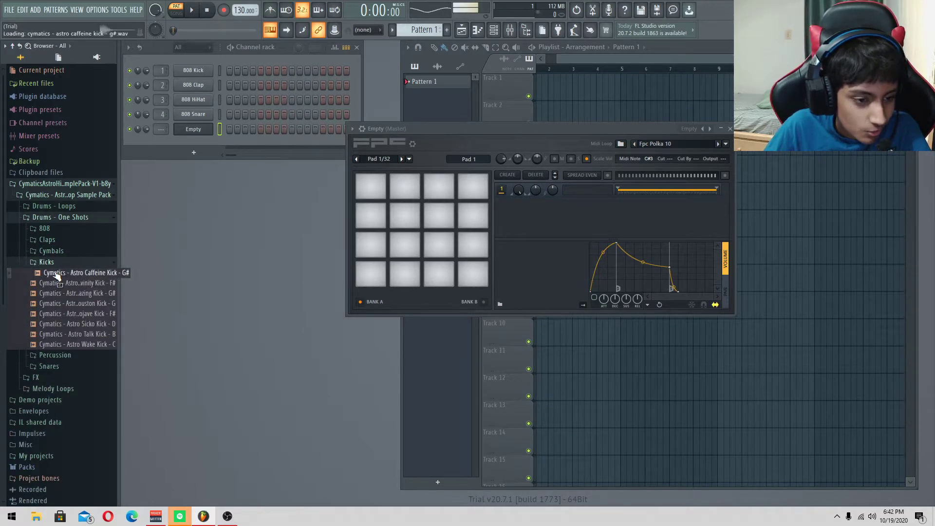
click(64, 294)
click(67, 304)
click(75, 315)
click(77, 325)
click(82, 335)
click(82, 345)
click(87, 316)
click(82, 307)
click(83, 314)
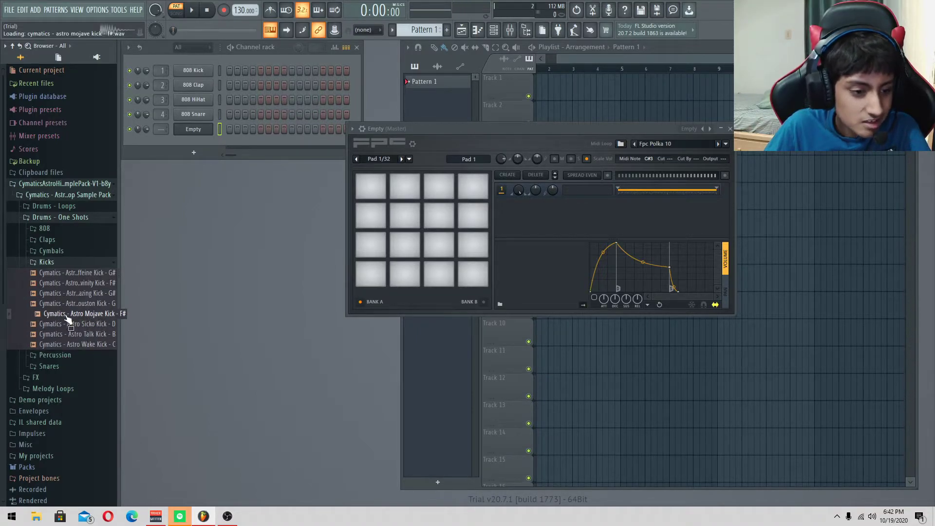
click(49, 266)
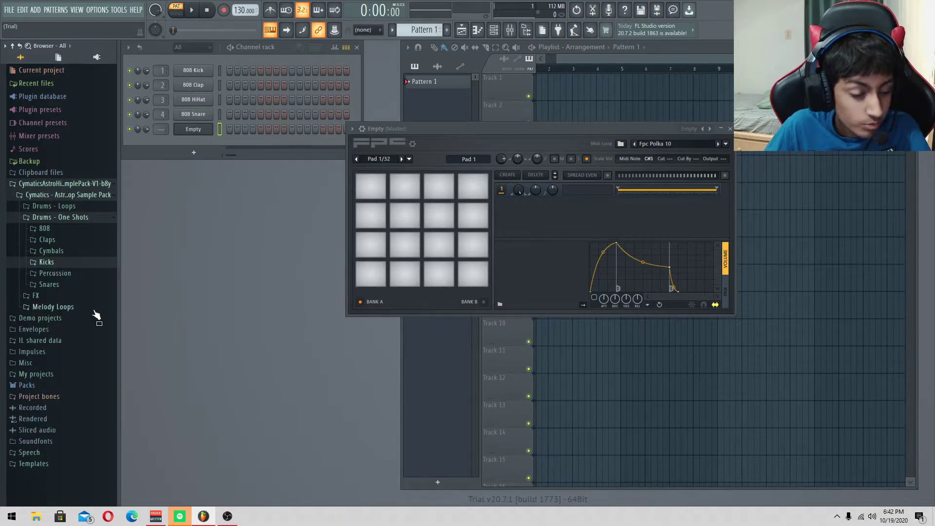
Step: Preview the Percussion folder's shots, including Astro Skeleton, Astro Talk, Astro Thunder and Astro Tint, and collapse the folder
click(54, 274)
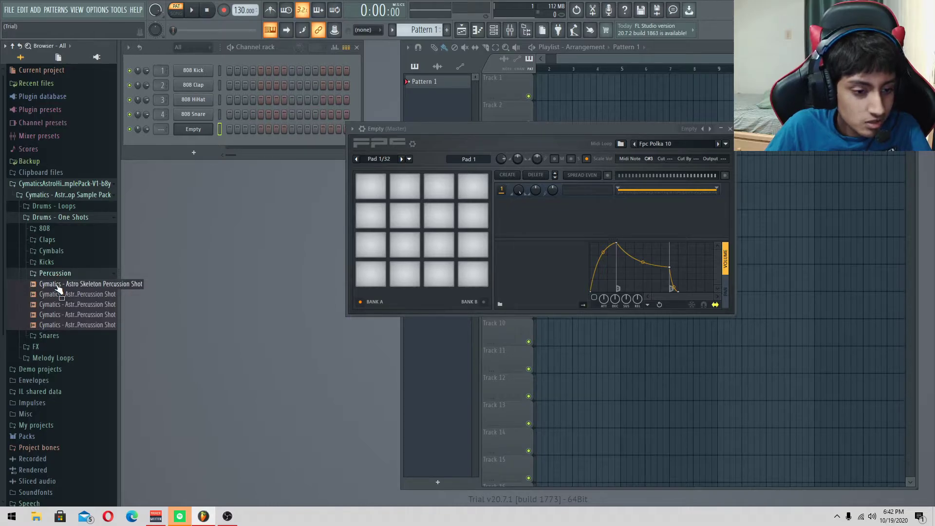
click(57, 285)
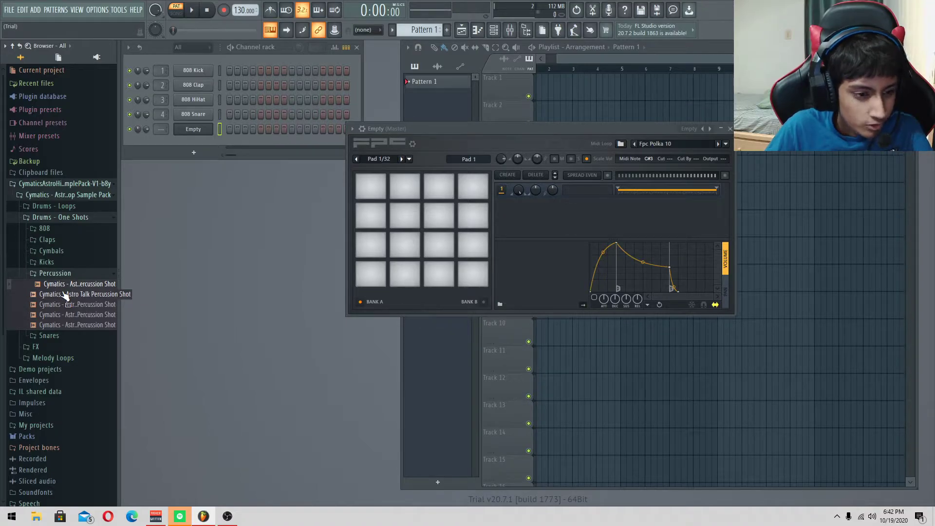
click(65, 294)
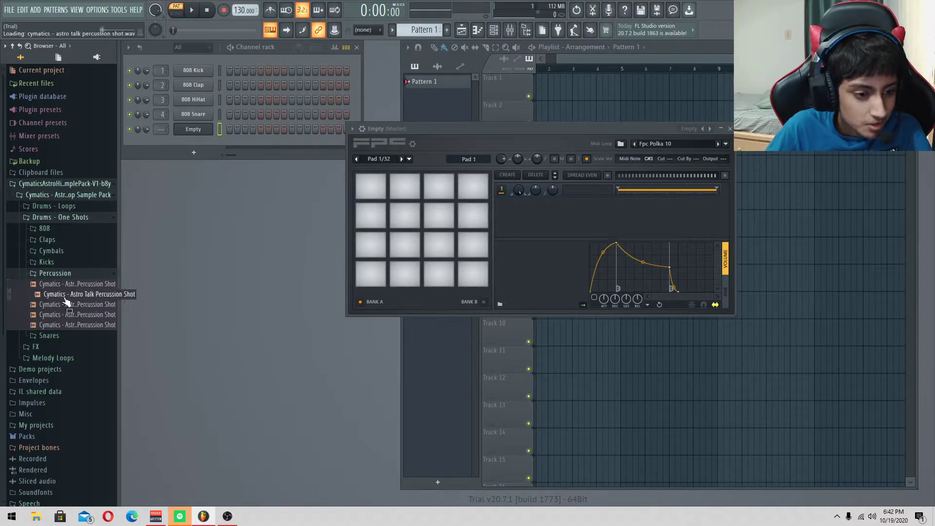
click(65, 304)
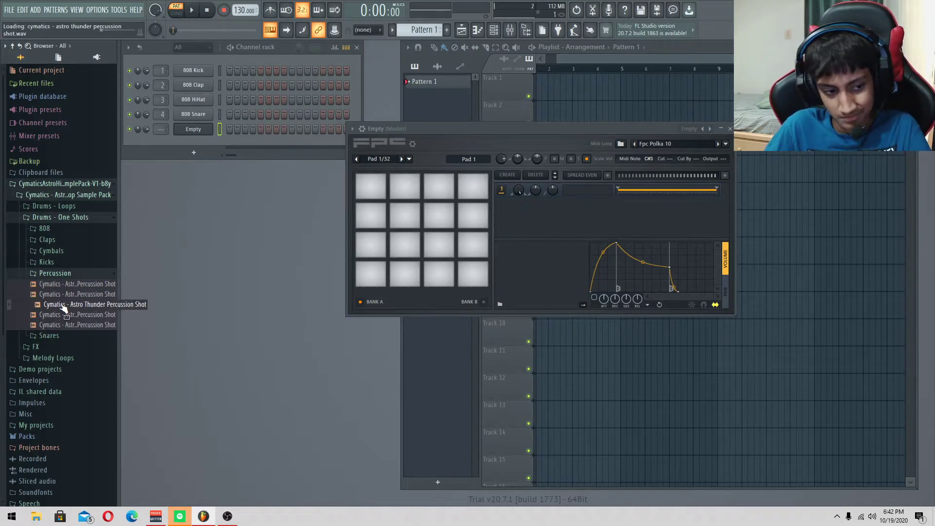
click(68, 315)
click(76, 330)
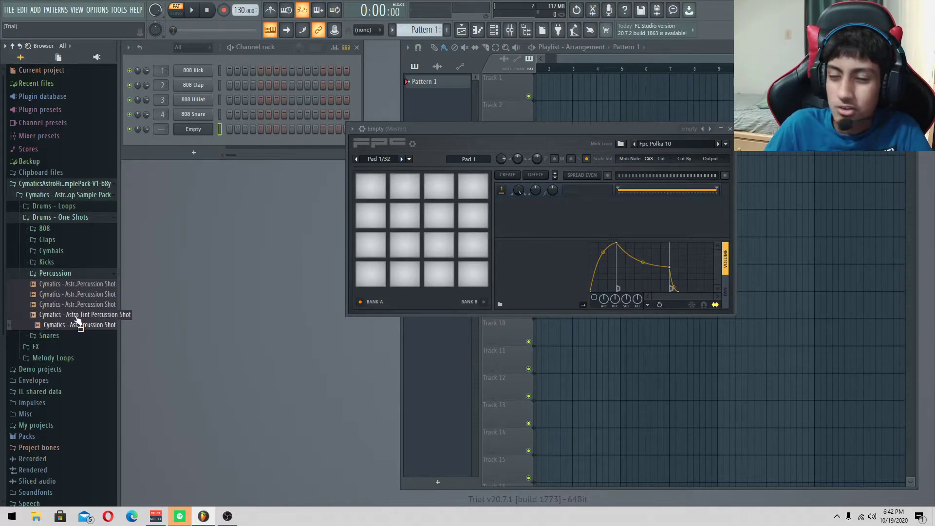
click(44, 273)
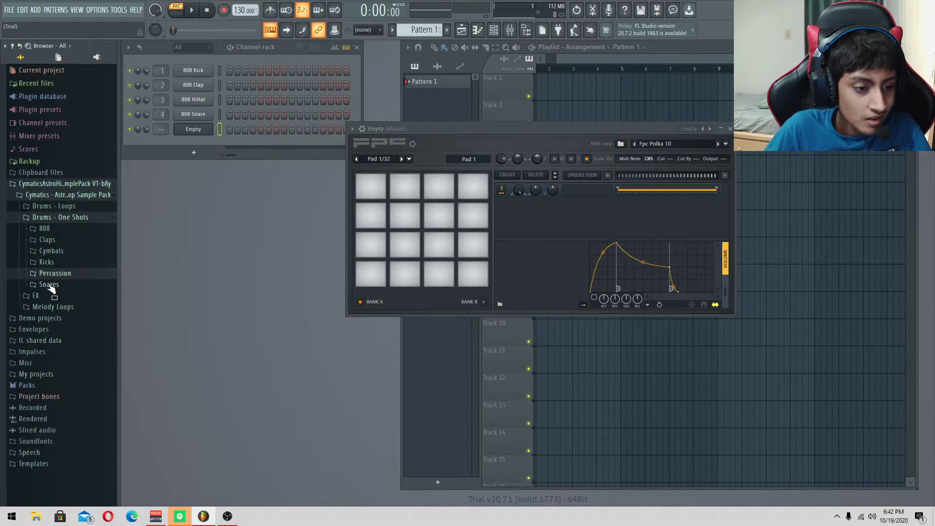
Step: Preview all the samples in the Snares folder, and collapse both Snares and Drums - One Shots
click(51, 285)
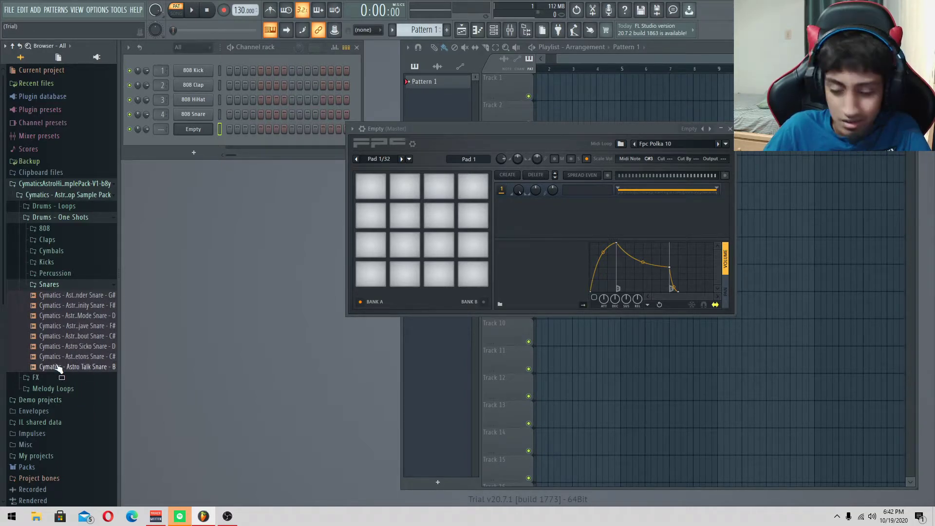
click(42, 297)
click(49, 306)
click(55, 326)
click(51, 316)
click(63, 338)
click(65, 347)
click(67, 357)
click(69, 367)
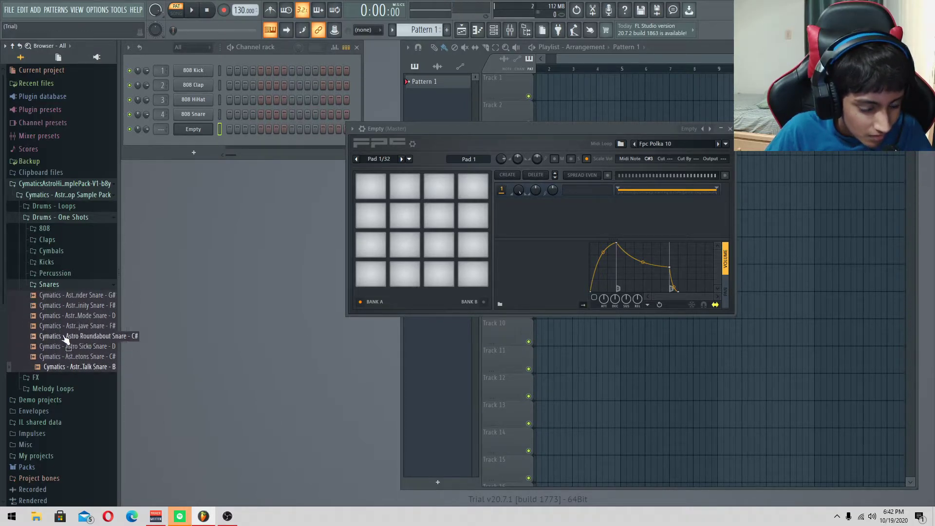
click(45, 288)
click(27, 220)
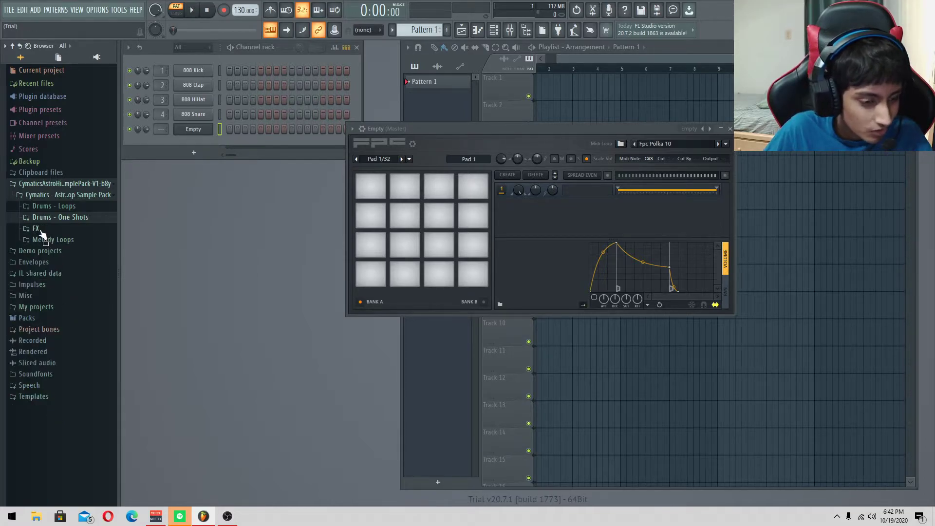
Step: Preview the effects in the FX folder, from Astro FX 2 - Siren to Astro FX 10 - UFO Landing, and collapse the folder
click(35, 229)
click(49, 249)
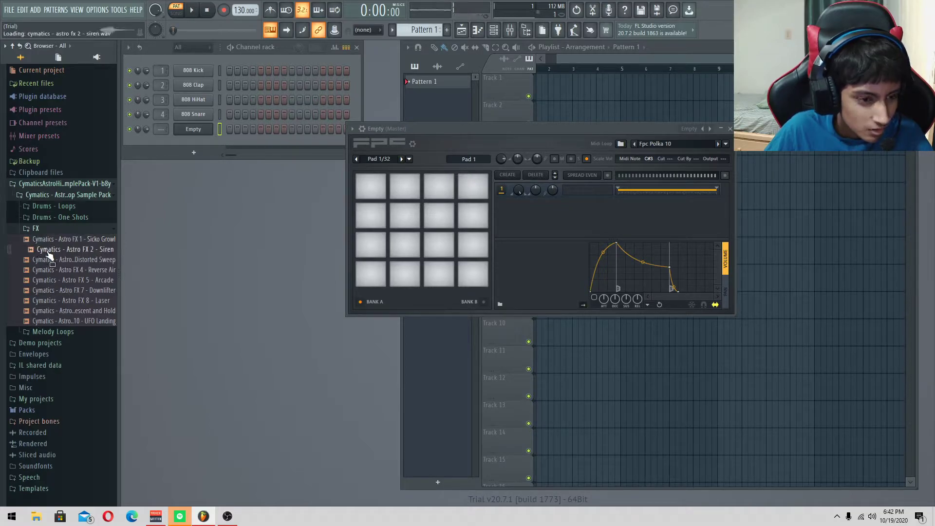
click(51, 259)
click(54, 270)
click(58, 280)
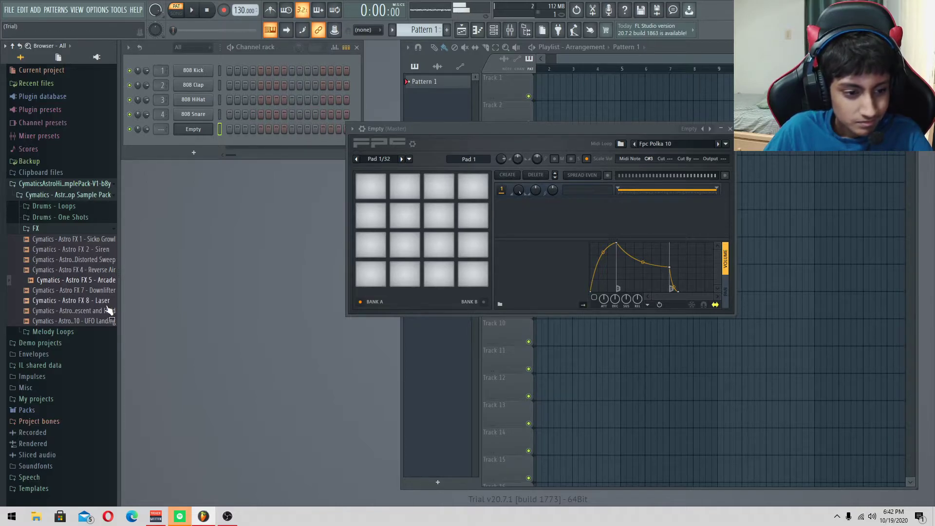
click(80, 290)
click(70, 301)
click(73, 311)
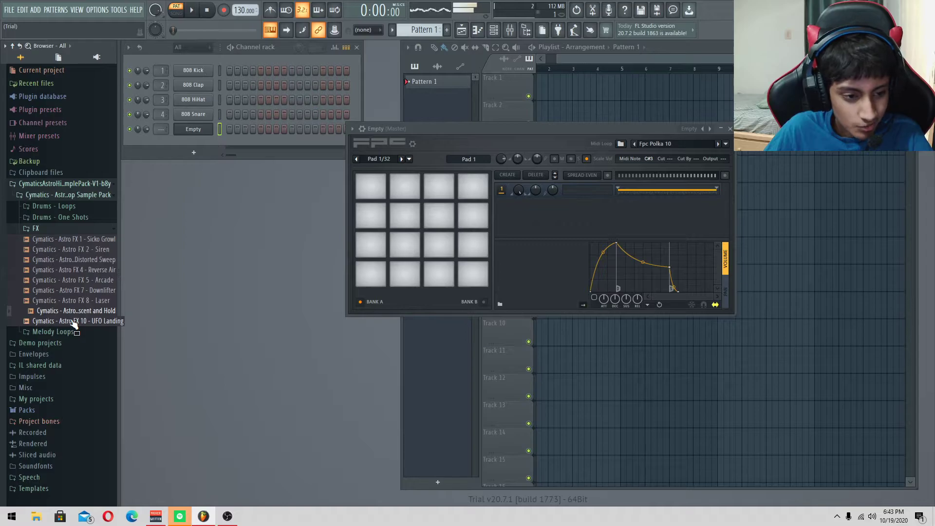
click(73, 321)
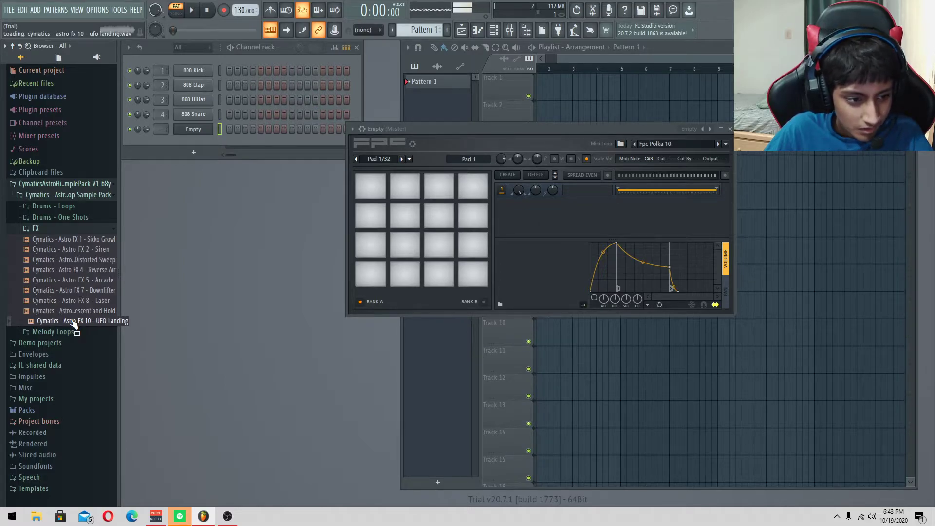
click(30, 229)
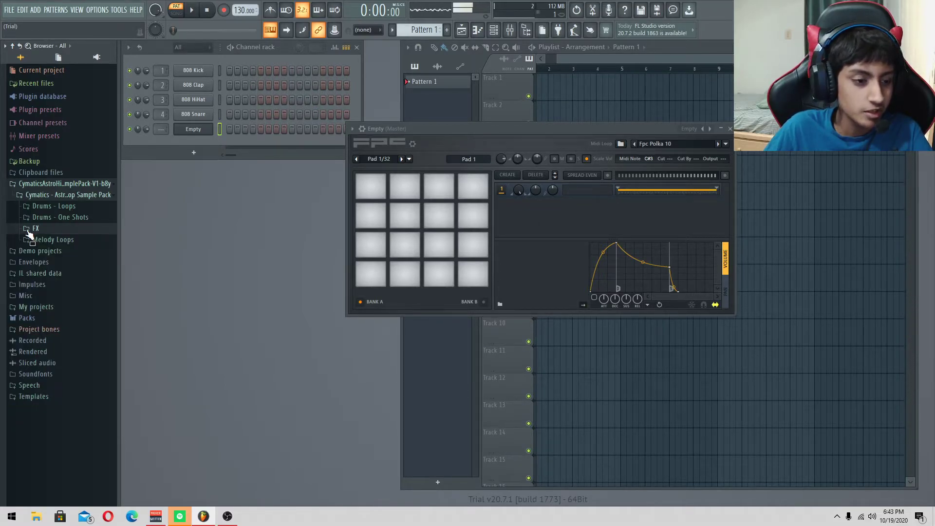
Step: Preview the 160 BPM A Min and 140 BPM D Min loops in the Melody Loops folder, and collapse the folder
click(30, 240)
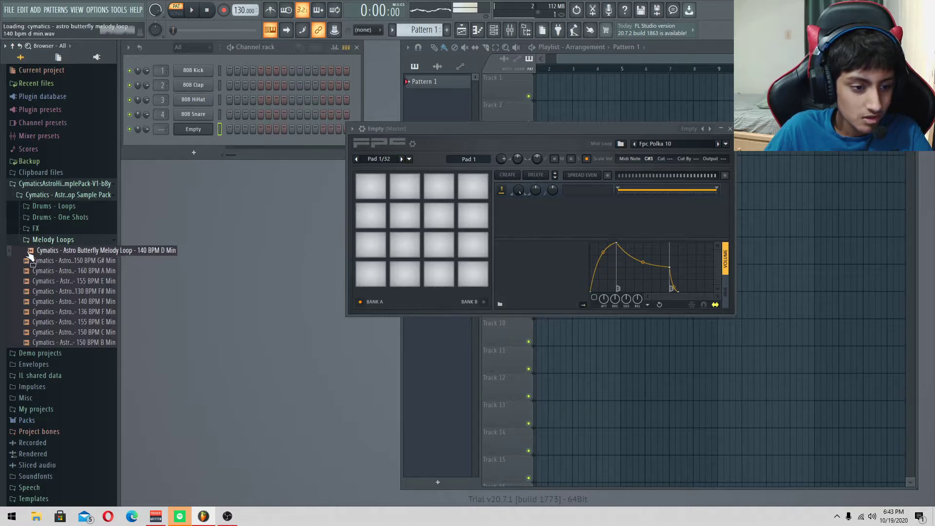
click(42, 276)
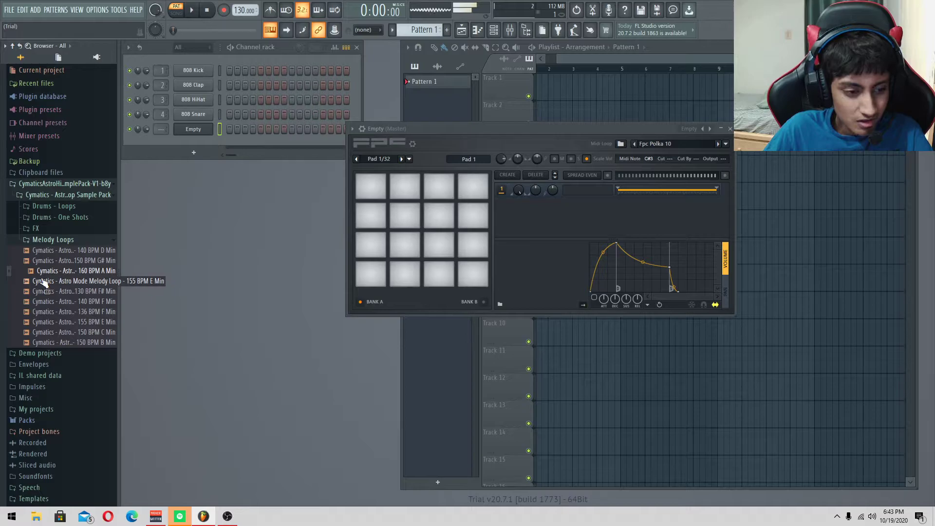
click(35, 251)
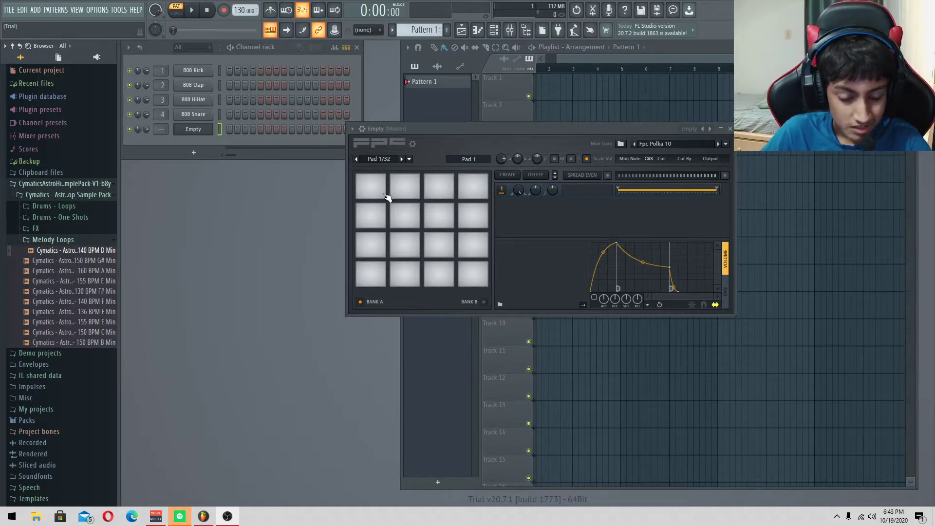
click(35, 242)
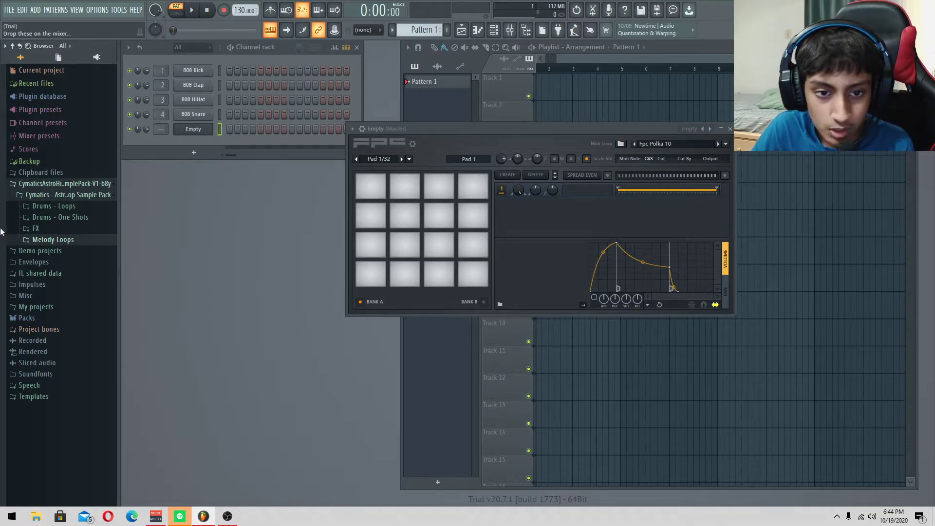
Step: Move the FPC window below the channel rack so the two no longer overlap
drag(397, 127, 349, 188)
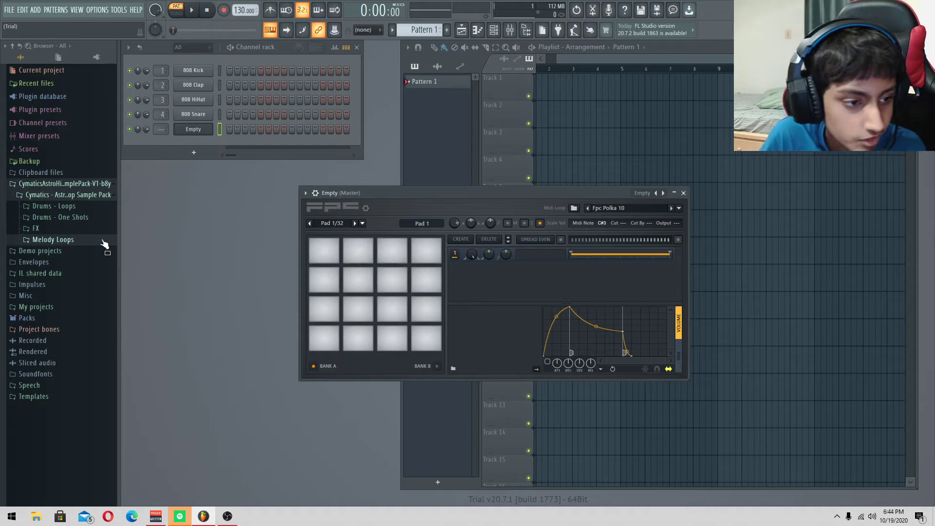
Step: Preview the 130 BPM hihat loop and the 150 BPM Astro Gazing Full Drum Loop from Drums - Loops, and collapse the pack's folders
click(46, 219)
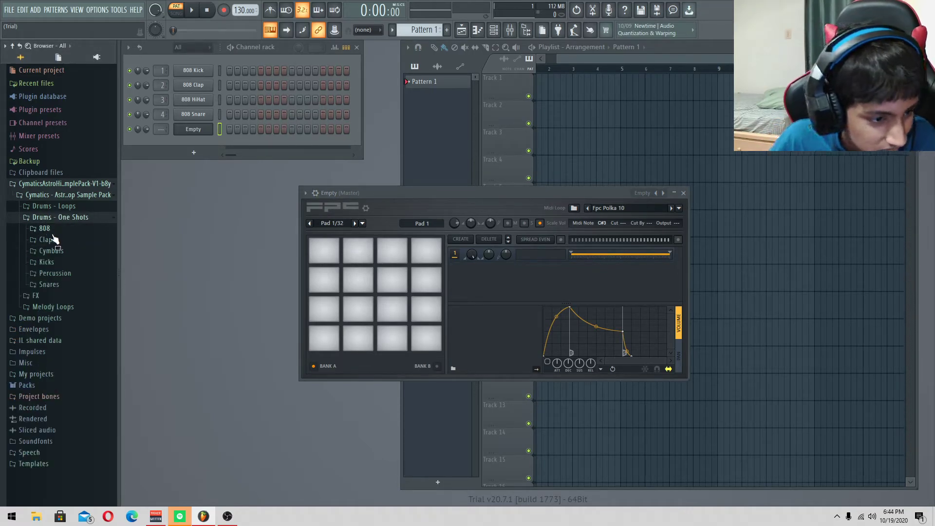
click(43, 206)
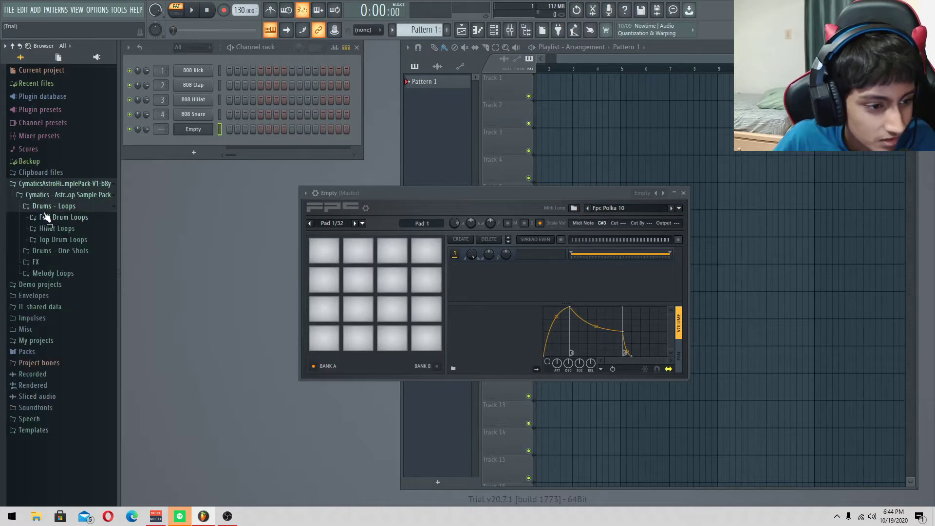
click(56, 229)
click(60, 239)
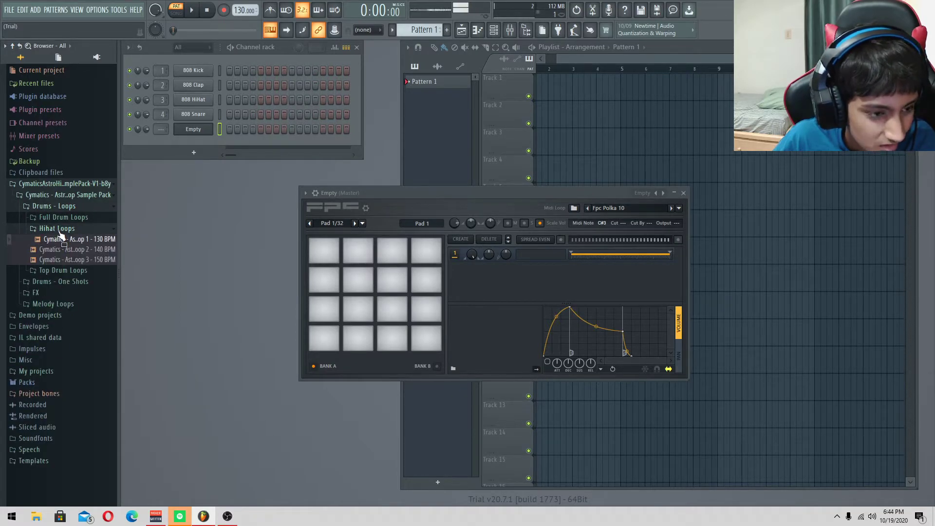
click(63, 217)
click(62, 237)
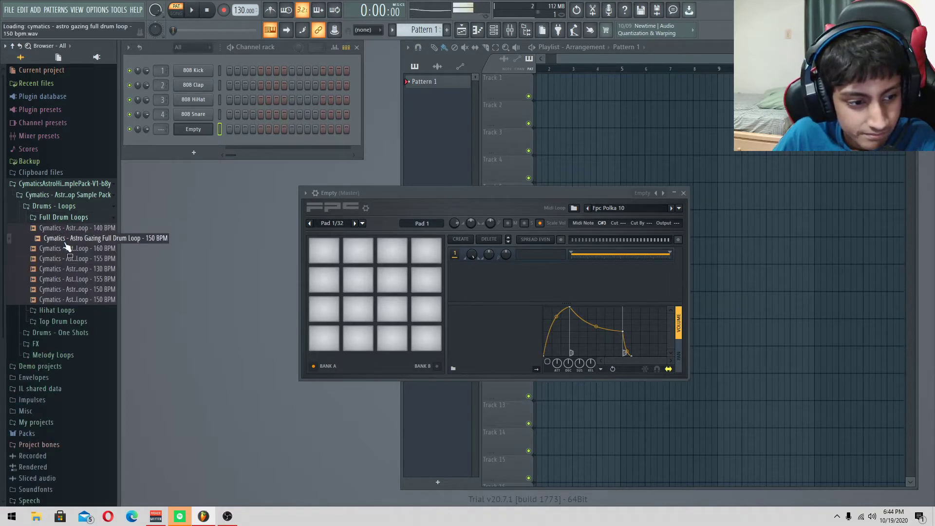
click(47, 218)
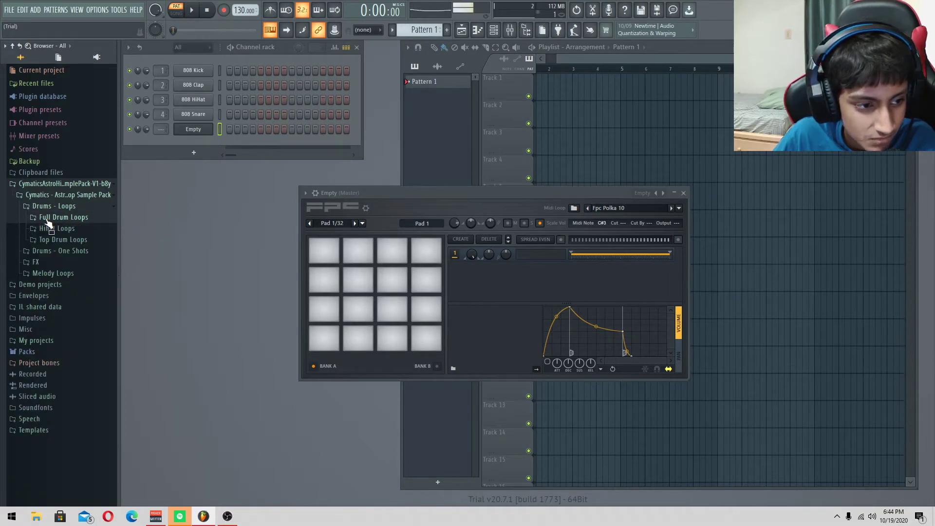
click(55, 207)
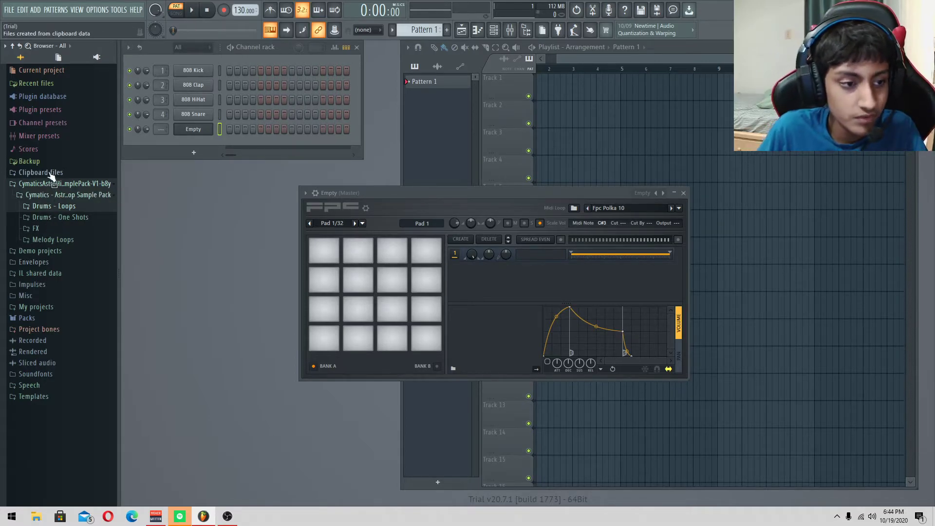
click(45, 195)
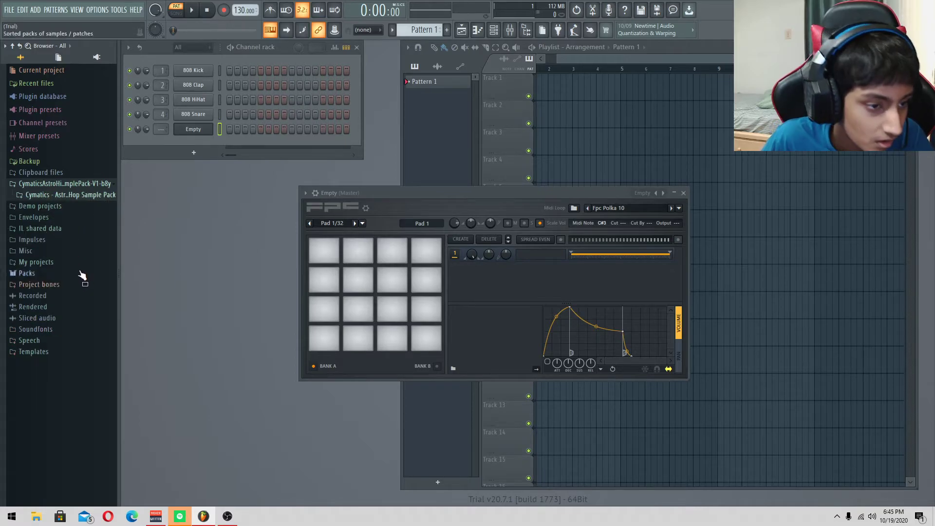
Step: Compare the Astro Caffeine, Divinity and Gazing kicks in the Kicks folder of Drums - One Shots
click(41, 197)
click(61, 219)
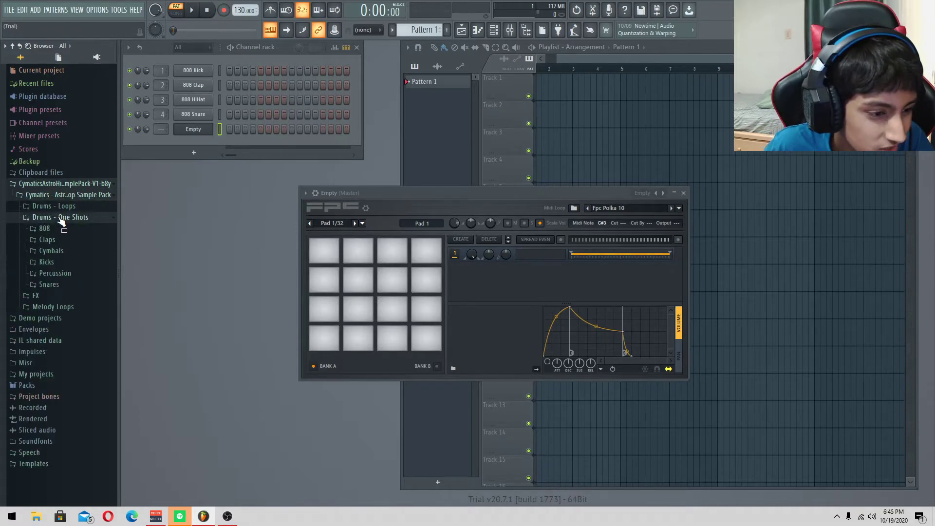
click(61, 263)
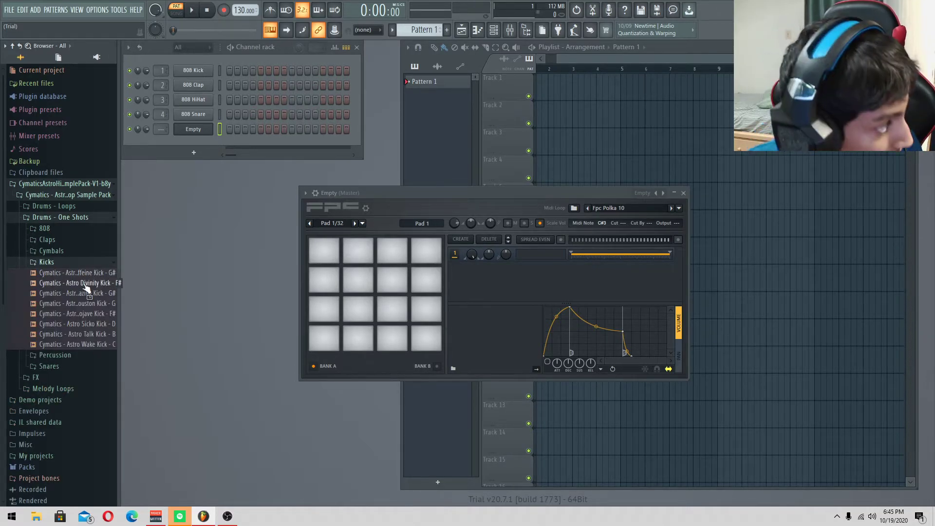
click(65, 274)
click(65, 284)
click(67, 293)
click(68, 284)
click(71, 293)
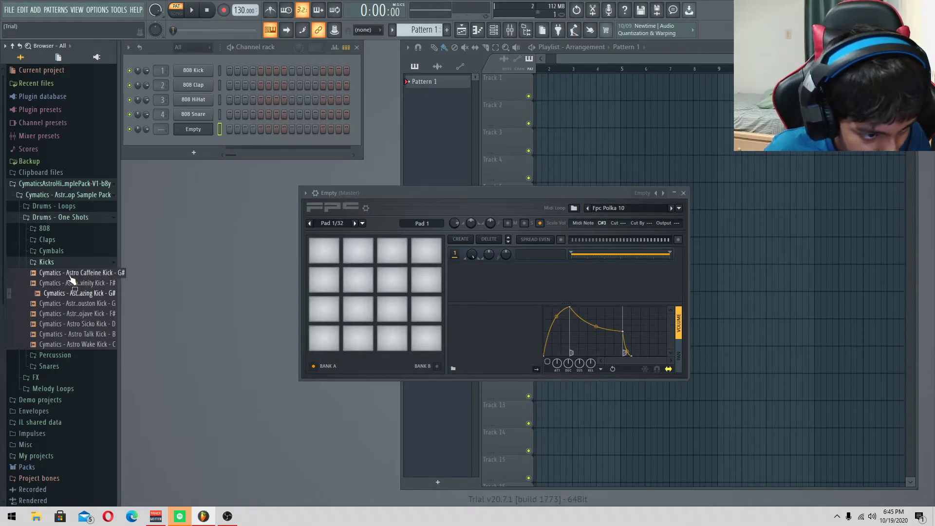
Step: Load Astro Caffeine Kick - G# onto the FPC's bottom-left pad, test the pad, and collapse the Kicks folder
click(71, 274)
drag(70, 276, 315, 336)
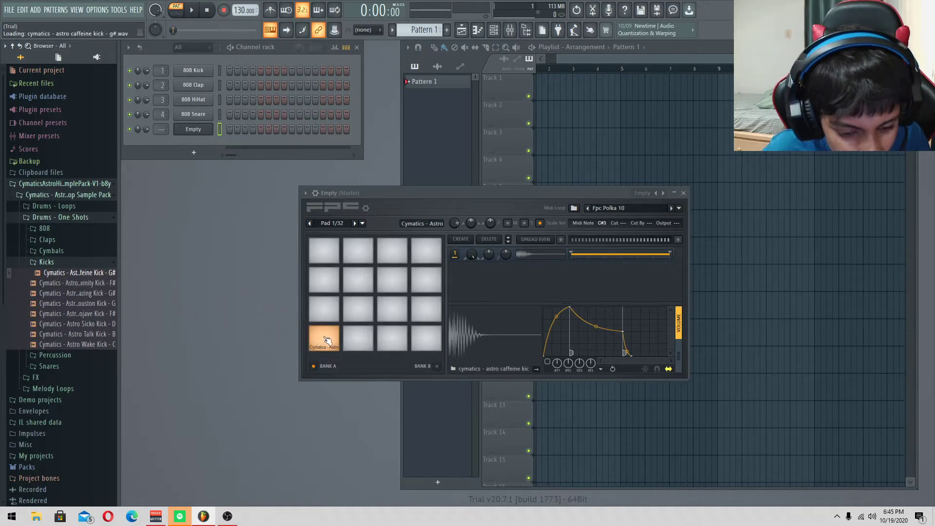
click(323, 339)
click(323, 339)
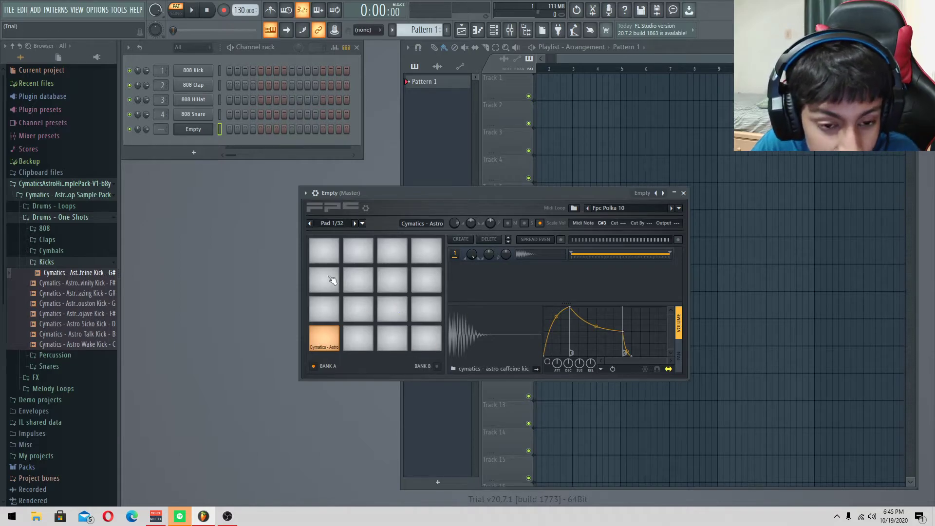
click(46, 262)
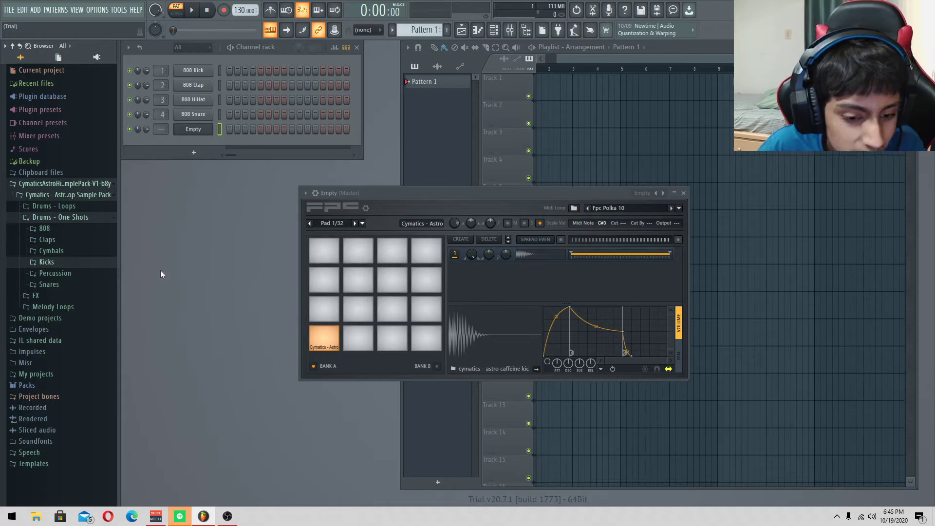
Step: Load the Astro Divinity Snare - F# onto the second bottom-row pad, test it with the kick pad, and collapse the Snares folder
click(60, 285)
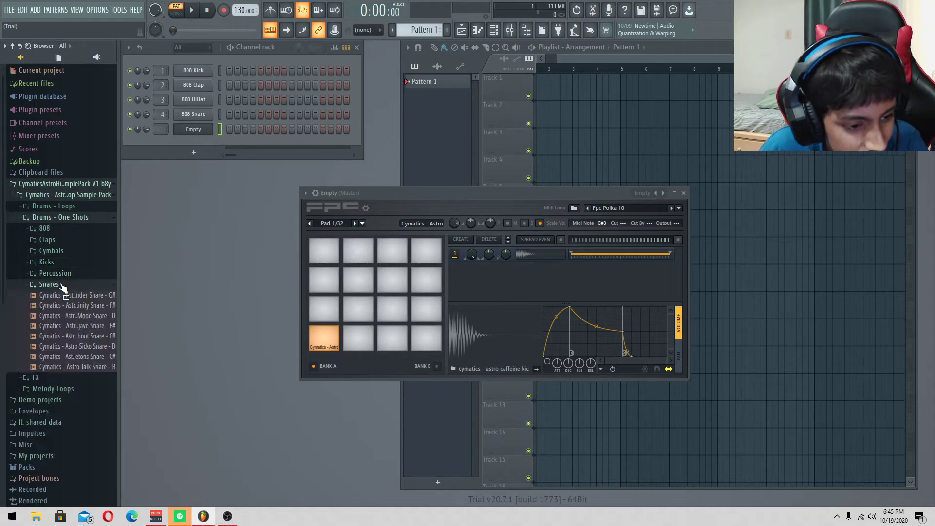
click(74, 306)
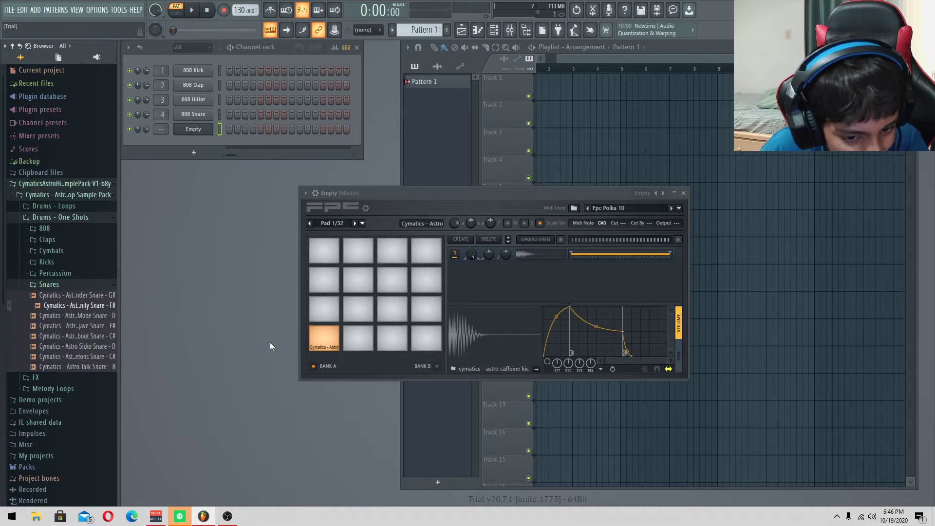
click(326, 339)
drag(83, 307, 360, 349)
click(331, 347)
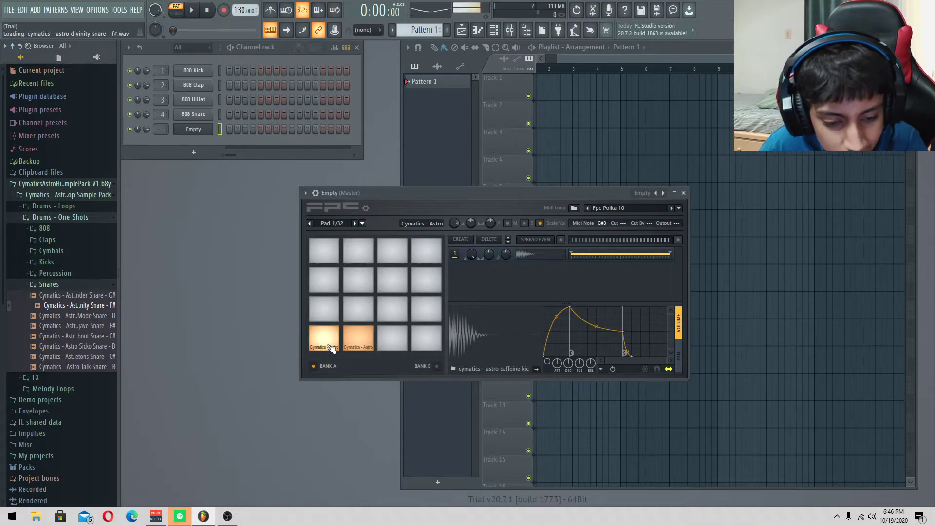
click(358, 347)
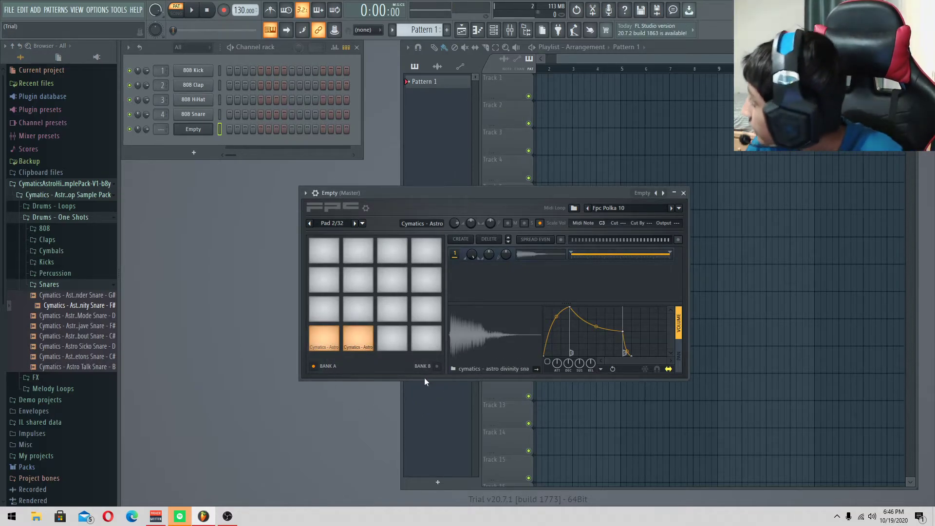
click(58, 282)
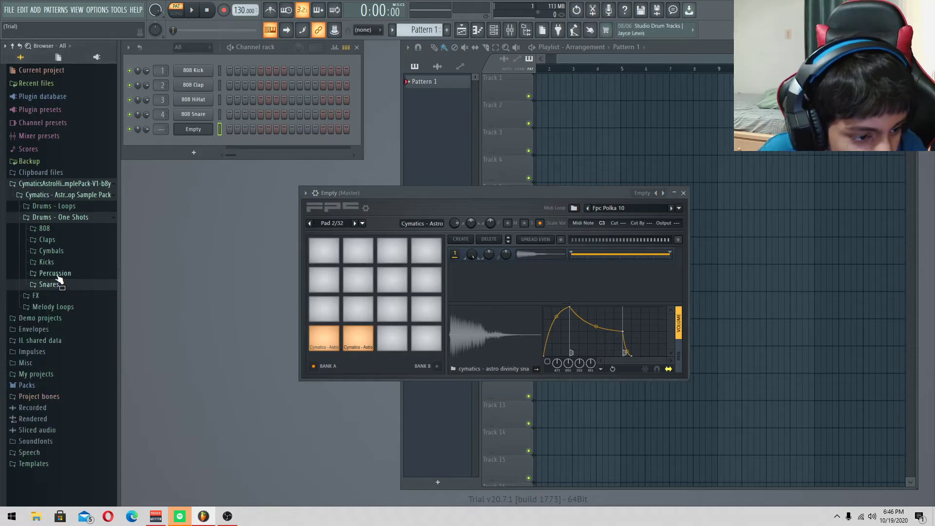
Step: Compare the Astro Seventeen, Gazing, Divine and Talk 1 hihats in the Hihats folder under Cymbals
click(71, 253)
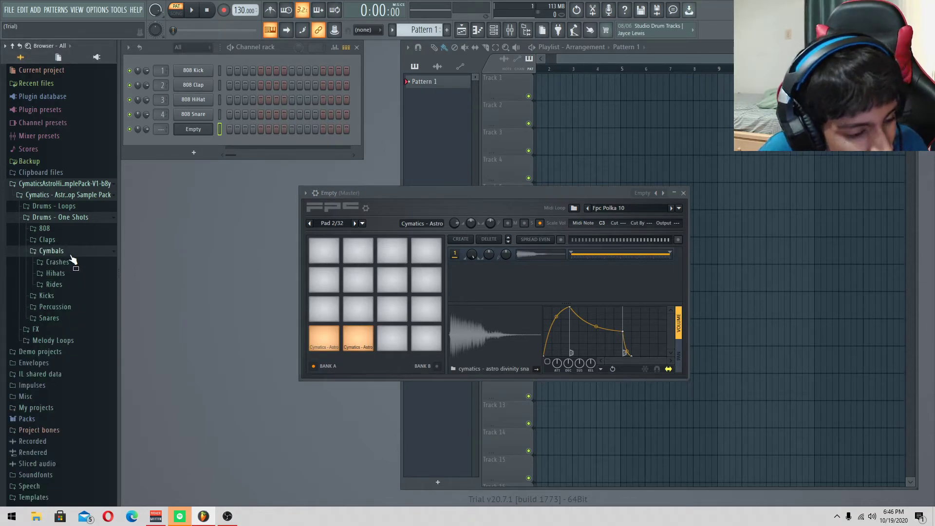
click(55, 273)
click(72, 314)
click(71, 307)
click(70, 296)
click(70, 297)
click(72, 305)
click(73, 325)
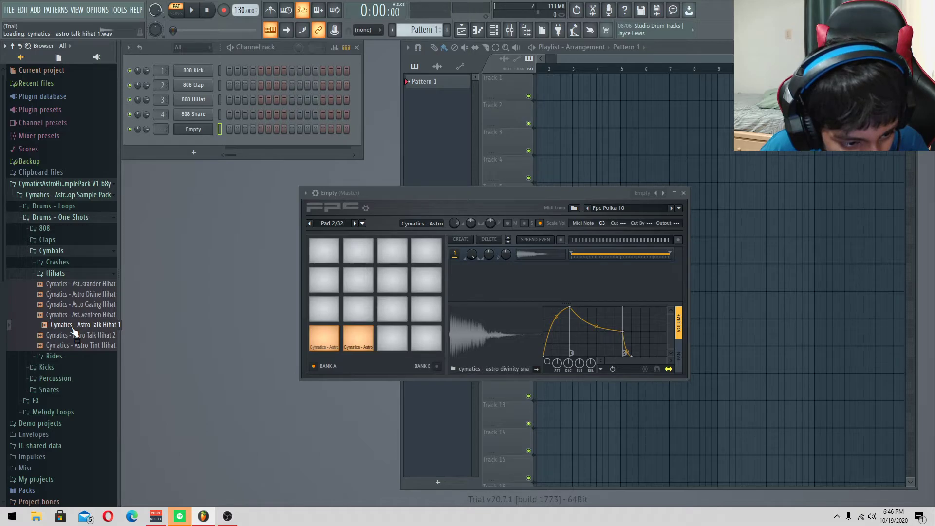
Step: Load Astro Talk Hihat 1 onto the third bottom-row pad, test it with the kick and snare pads, and collapse the Hihats folder
drag(66, 329, 389, 338)
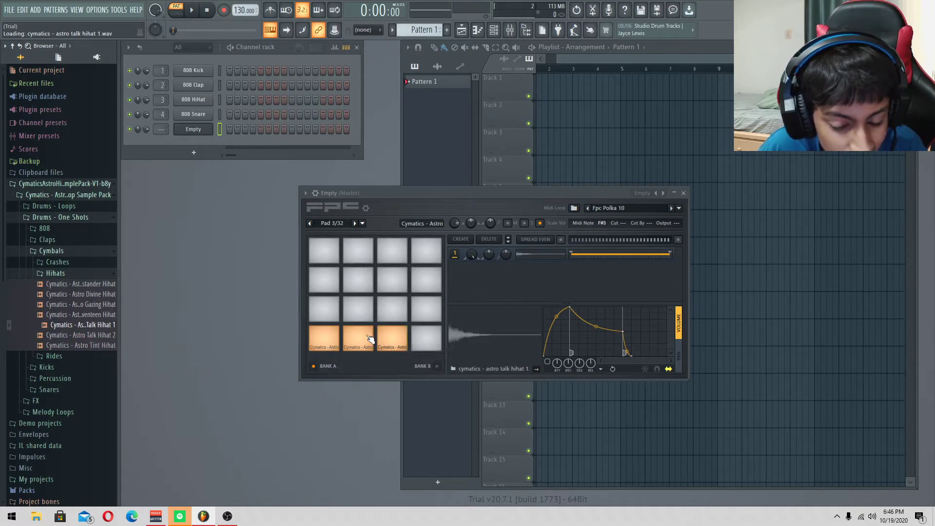
click(392, 344)
click(366, 345)
click(392, 344)
click(391, 344)
click(367, 345)
click(393, 345)
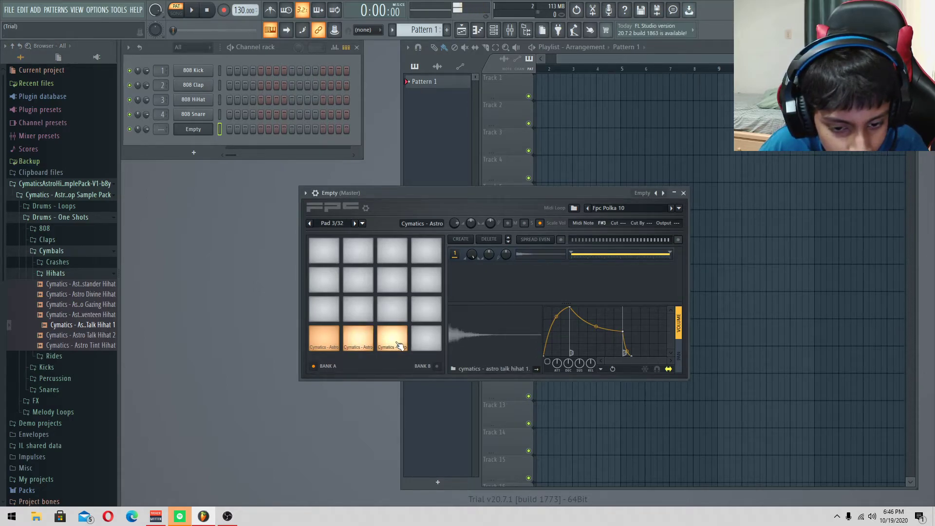
click(319, 348)
click(322, 348)
click(351, 345)
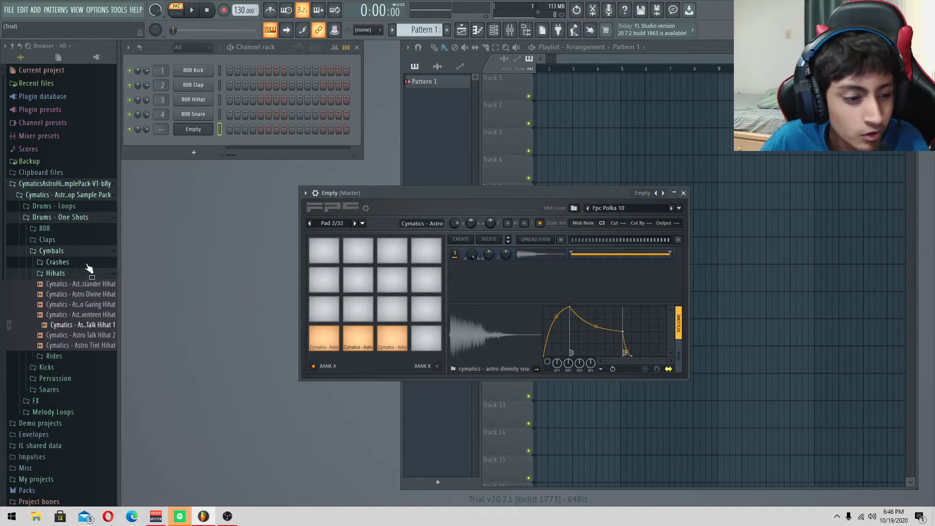
click(57, 276)
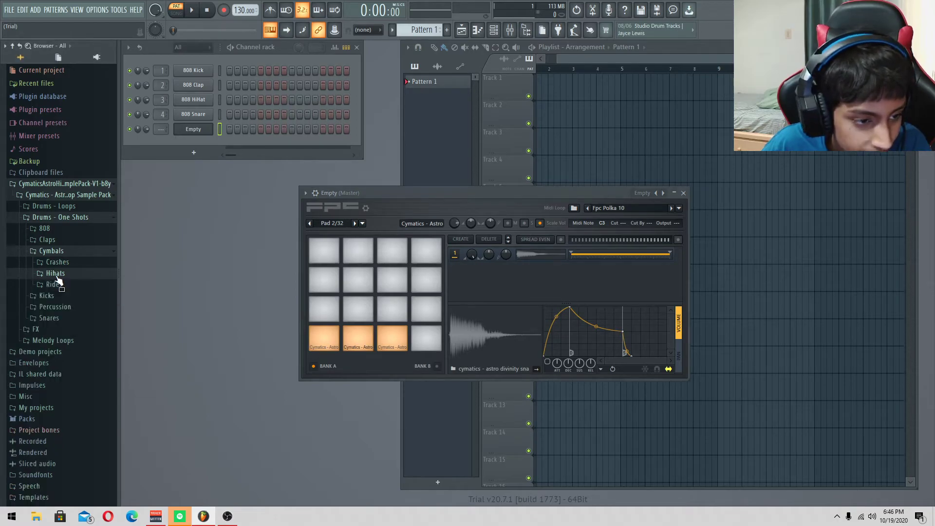
Step: Compare the Astro Gazing, Seventeen, Thunder, Wake and Who rides in the Rides folder under Cymbals
click(64, 266)
click(63, 264)
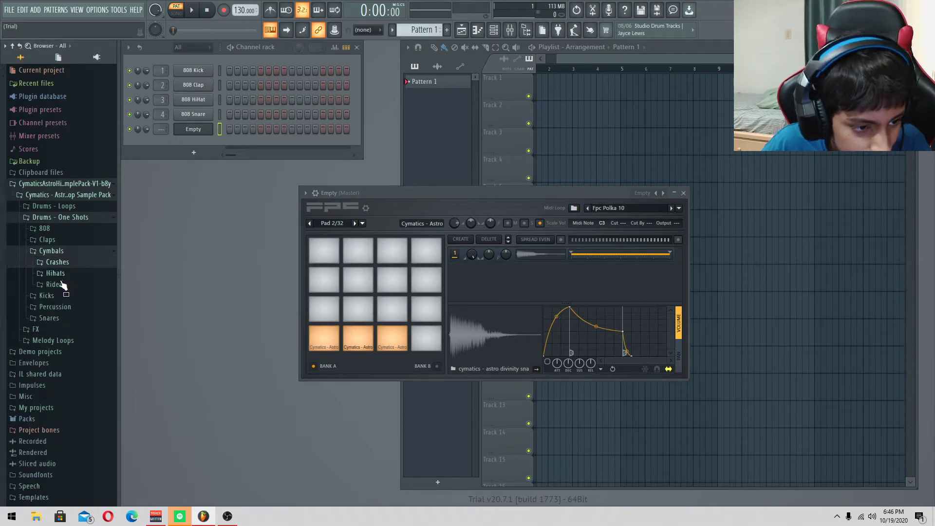
click(53, 284)
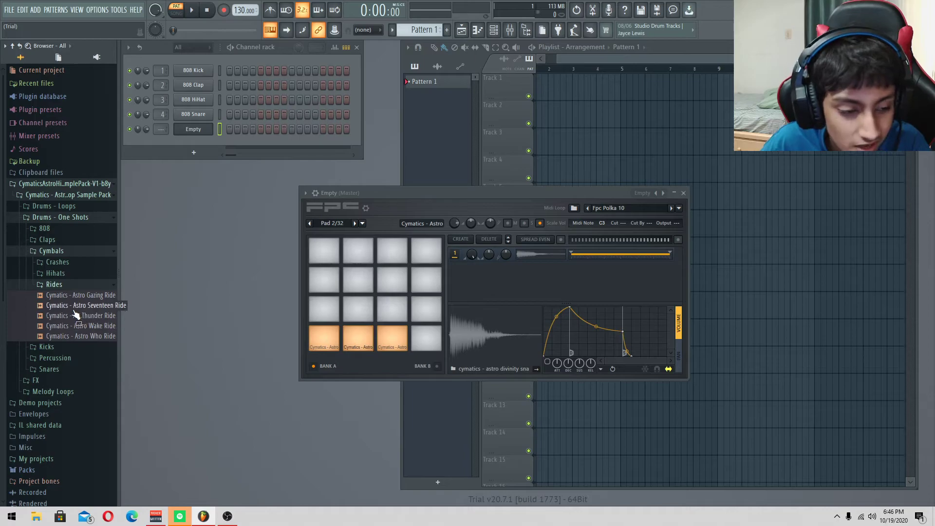
click(85, 295)
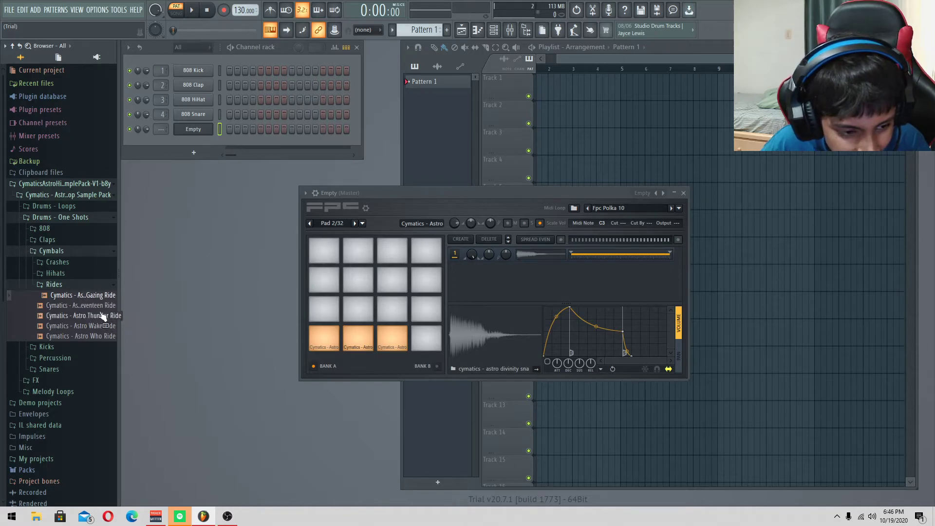
click(92, 305)
click(95, 316)
click(97, 326)
click(100, 335)
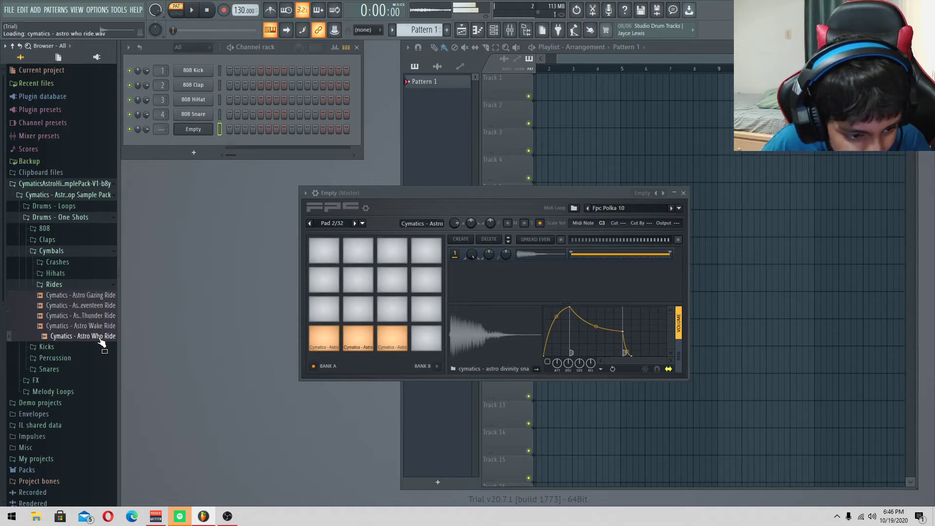
Step: Load Astro Gazing Ride onto the fourth bottom-row pad, test the hihat and snare pads, and collapse the Rides and Cymbals folders
drag(93, 298, 435, 335)
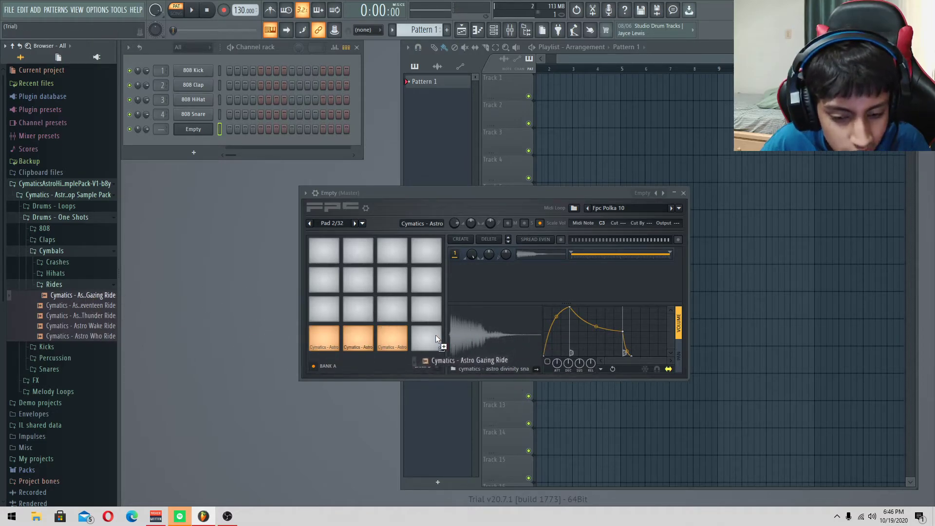
click(392, 341)
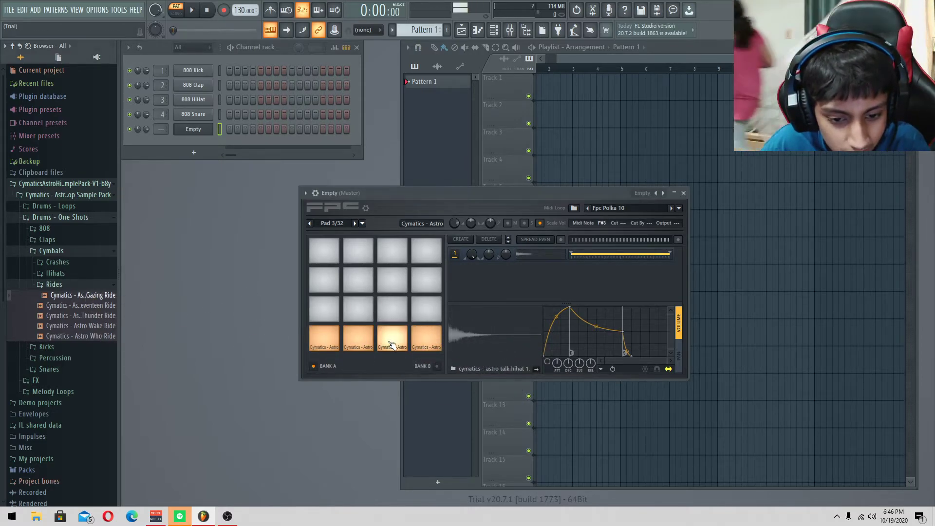
click(392, 345)
key(v)
key(c)
key(x)
key(x)
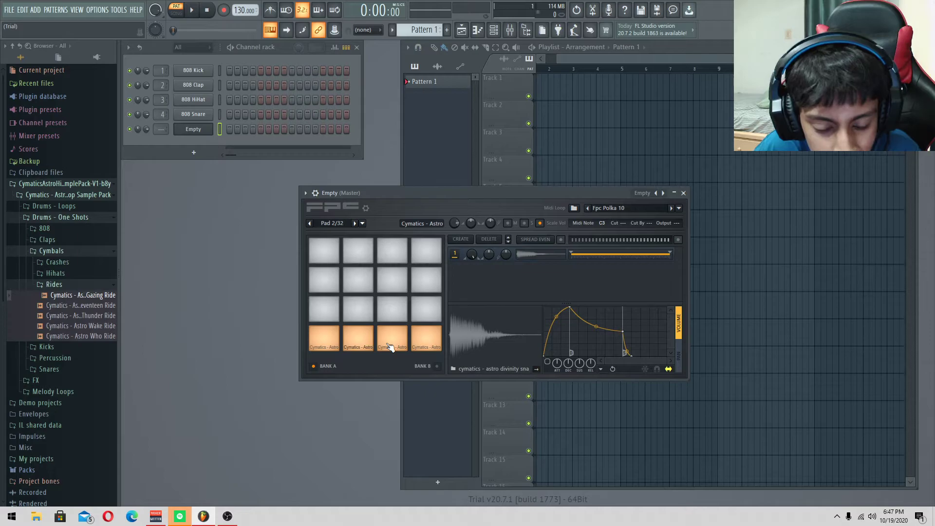
click(407, 344)
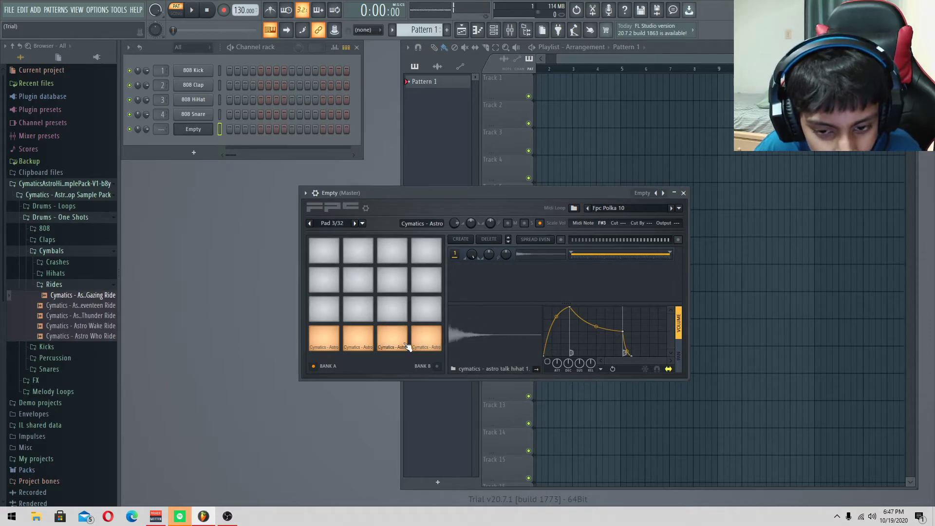
click(73, 286)
click(57, 252)
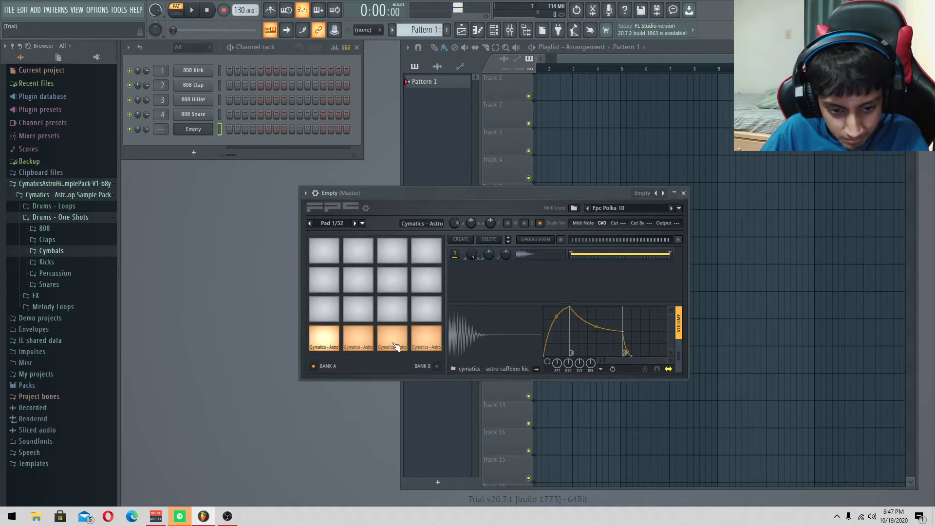
Step: Play the four bottom-row pads in order to hear the kick, snare, hihat and ride
click(339, 347)
click(358, 341)
click(392, 341)
click(427, 339)
Step: Compare the Astro Gazing and Astro Talk crashes in the Crashes folder under Cymbals
click(69, 252)
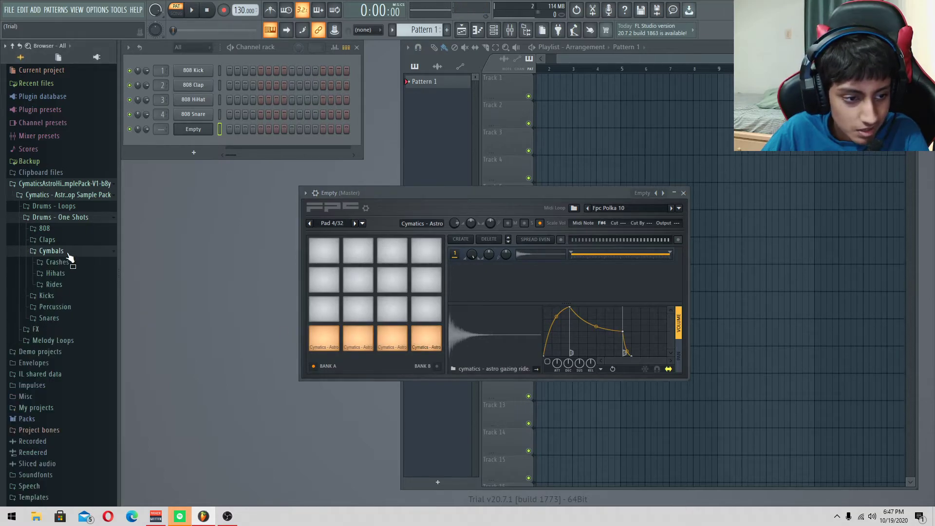
click(70, 263)
click(82, 274)
click(86, 285)
drag(86, 287, 90, 291)
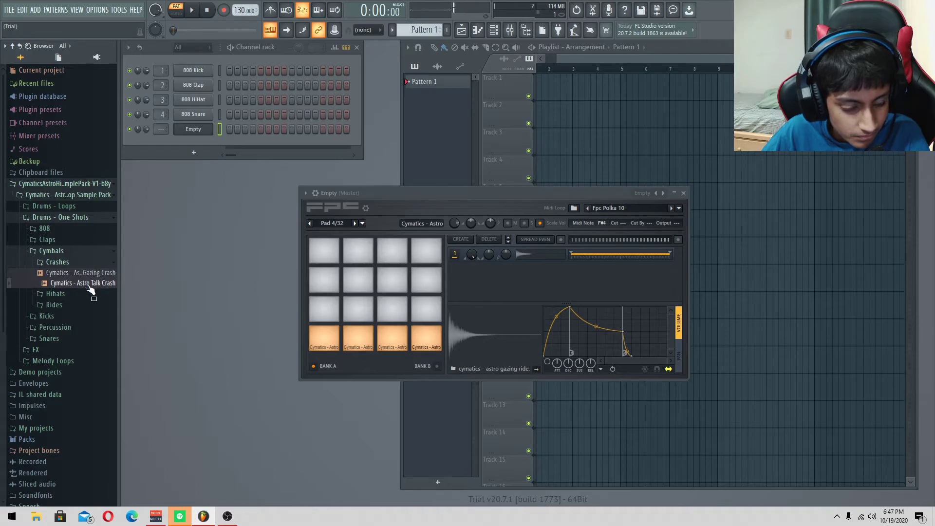
click(88, 275)
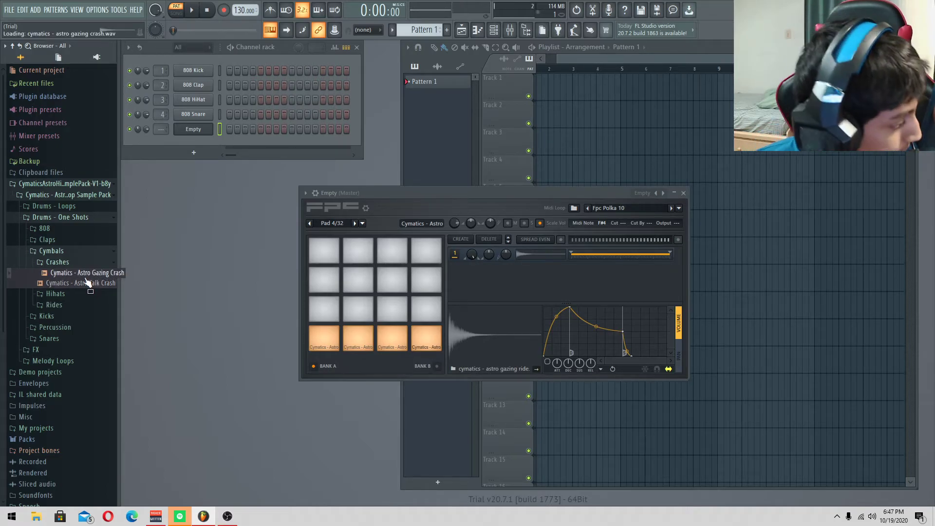
Step: Load Astro Gazing Crash onto the pad above the hihat, test both pads, and collapse the Crashes and Cymbals folders
drag(82, 277, 396, 307)
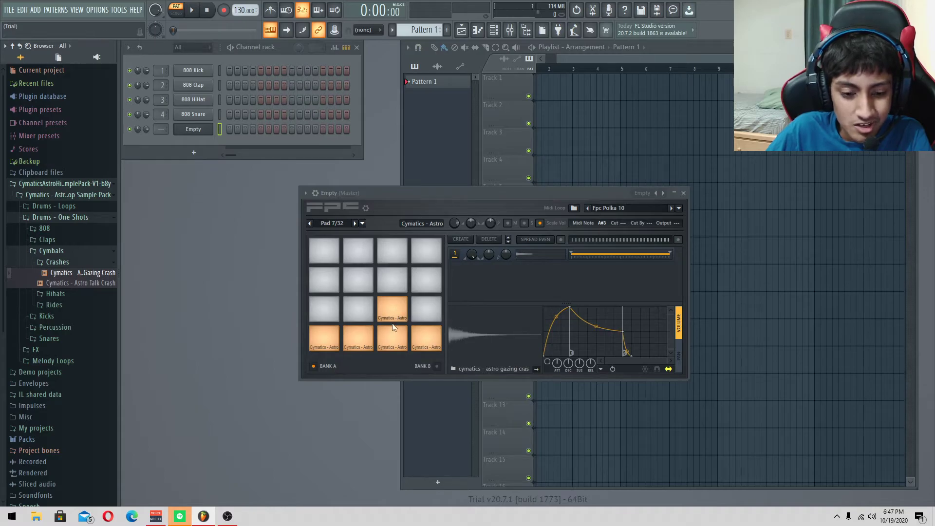
click(386, 334)
click(400, 302)
click(401, 305)
click(400, 307)
click(400, 307)
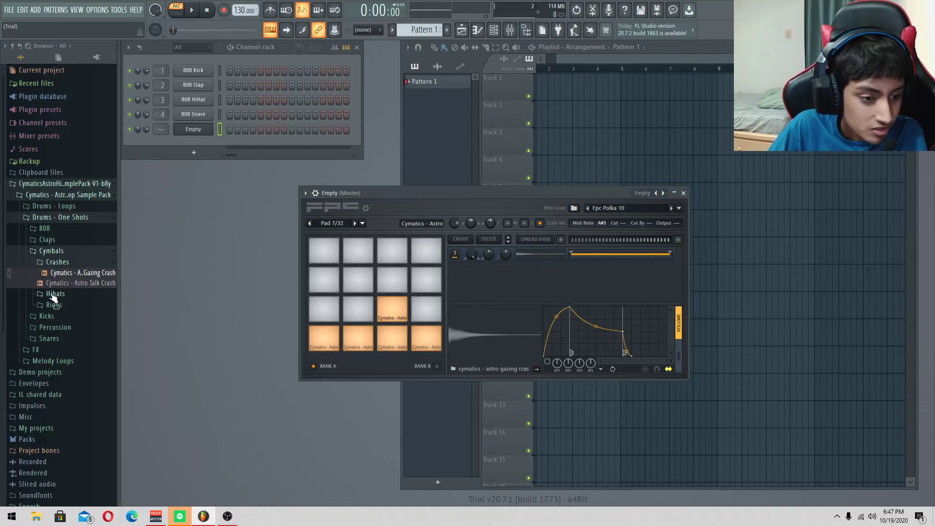
click(82, 264)
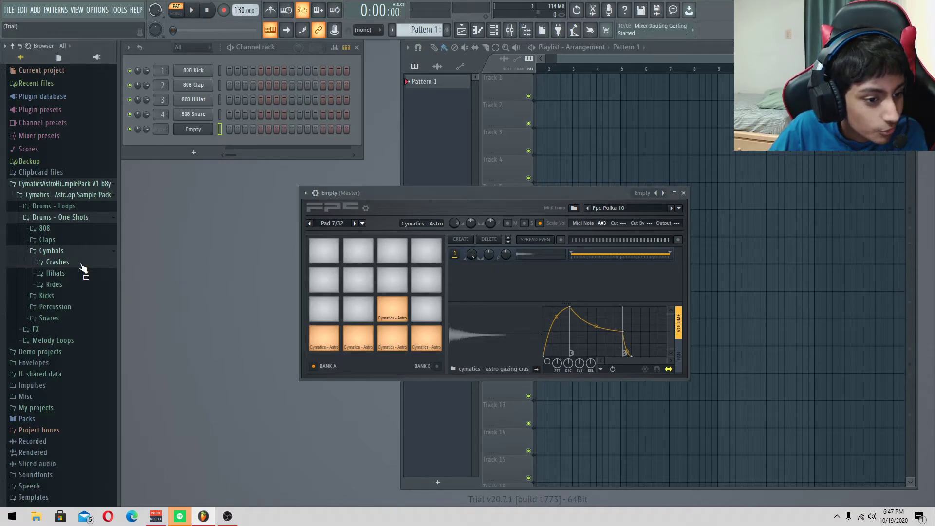
click(61, 250)
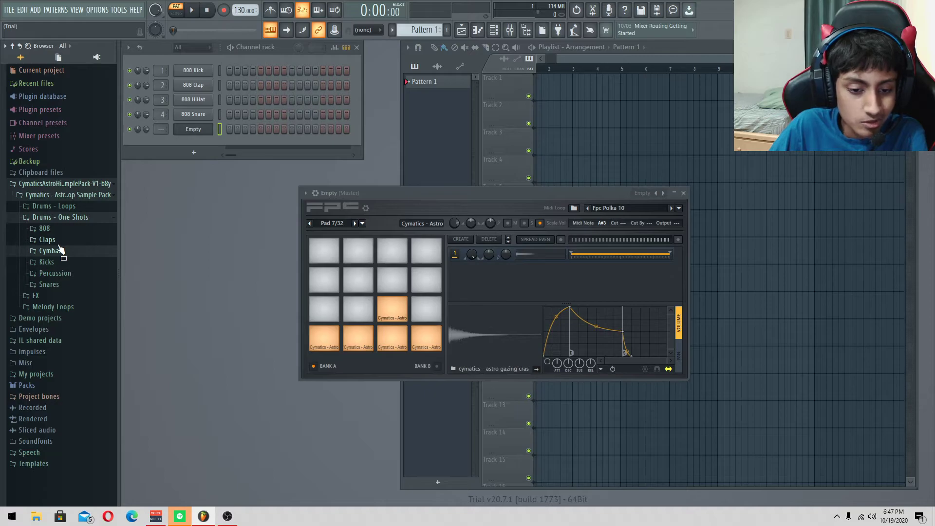
Step: Compare the Astro Houston 1, Houston 2, Talk, Tint and Wake claps in the Claps folder
click(55, 242)
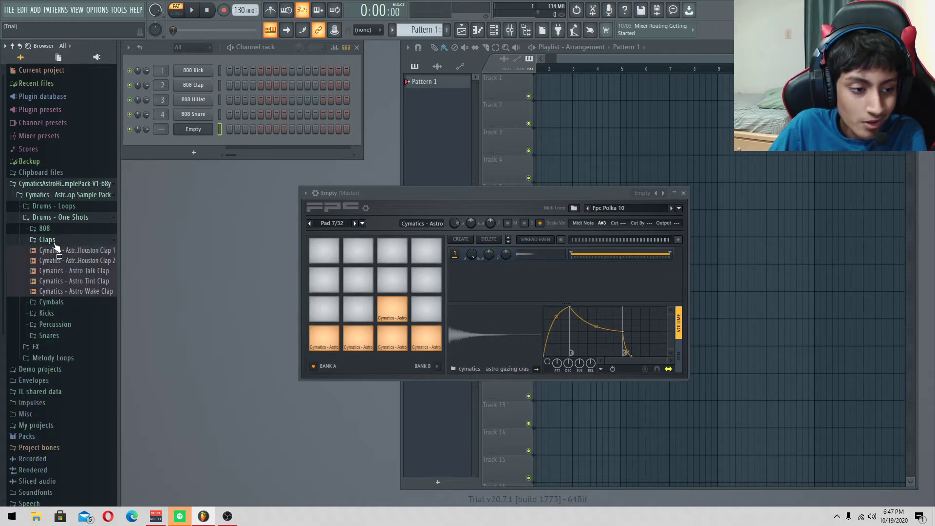
click(91, 271)
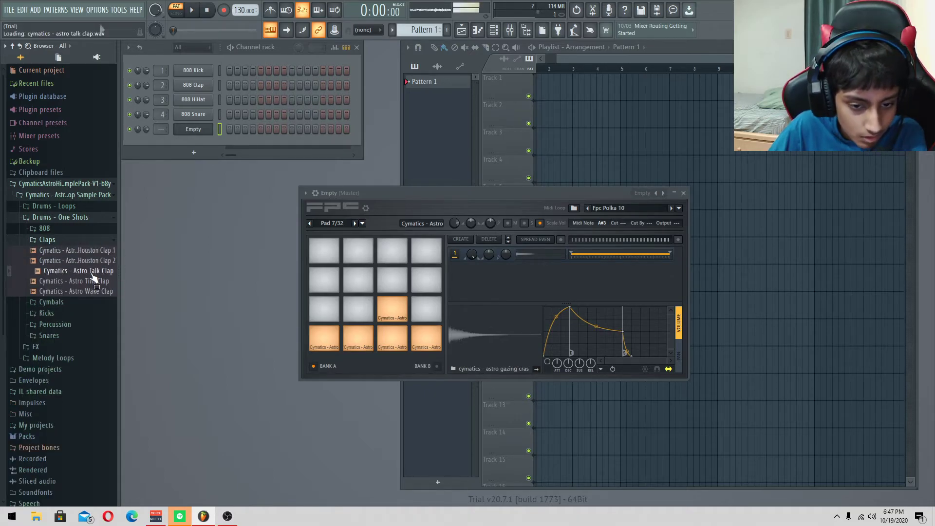
click(90, 262)
click(91, 251)
click(103, 281)
click(101, 292)
click(99, 281)
click(96, 262)
click(94, 251)
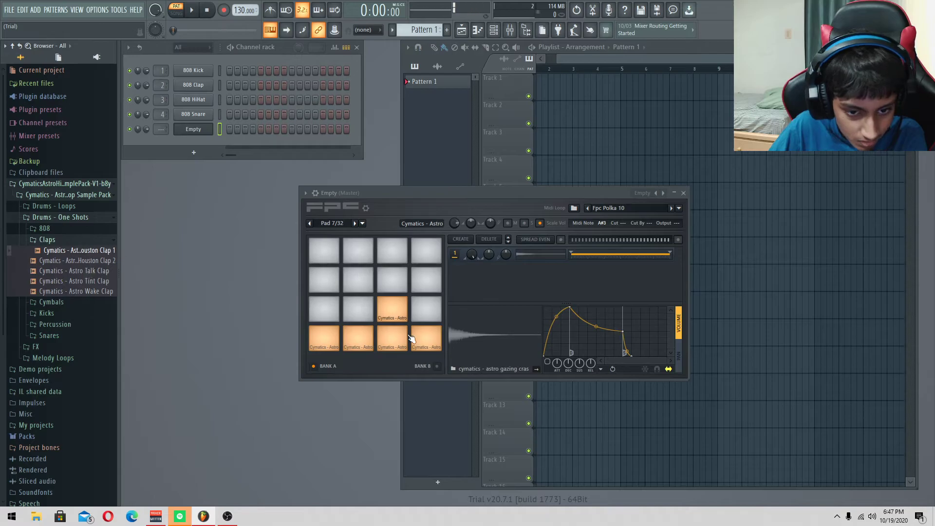
Step: Load Astro Houston Clap 2 onto the pad above the snare, test it with the snare and kick pads, and collapse the Claps folder
click(344, 336)
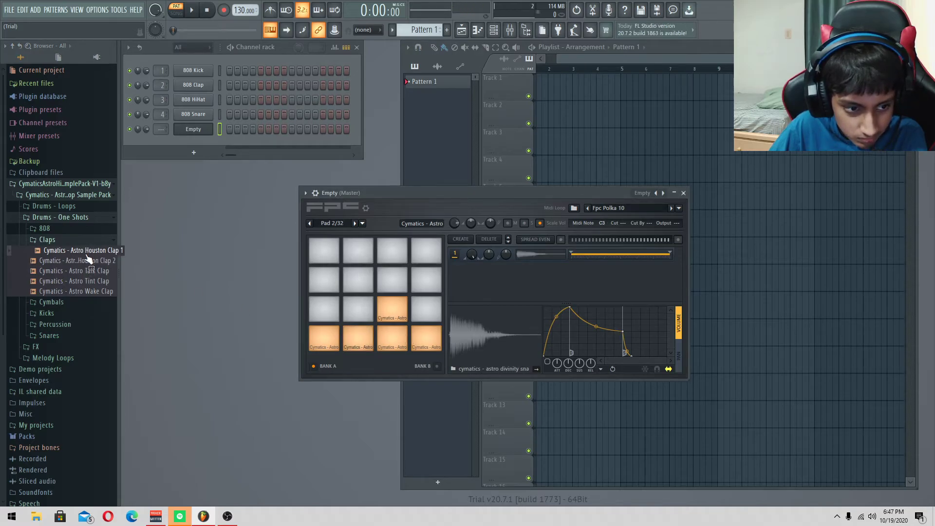
drag(89, 260, 356, 312)
click(364, 337)
click(105, 261)
click(358, 308)
click(359, 337)
click(321, 346)
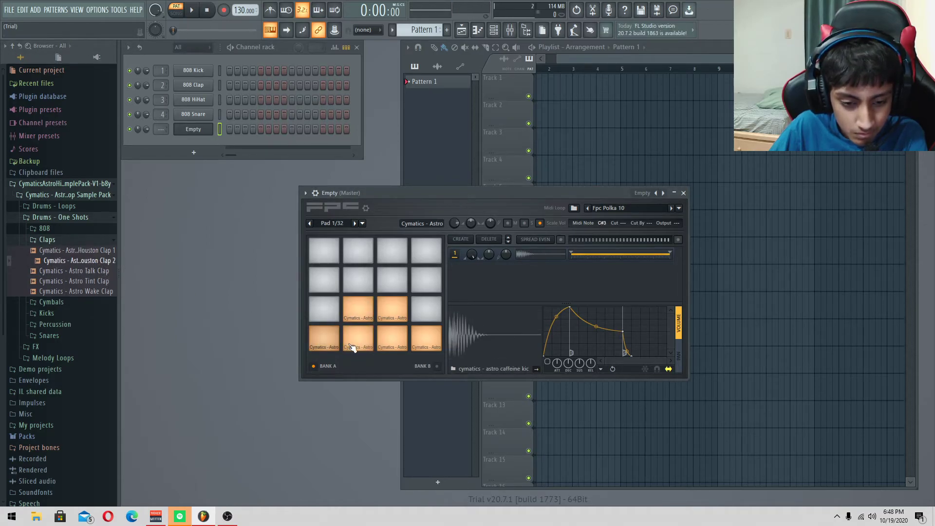
click(359, 317)
click(358, 338)
click(363, 316)
click(368, 345)
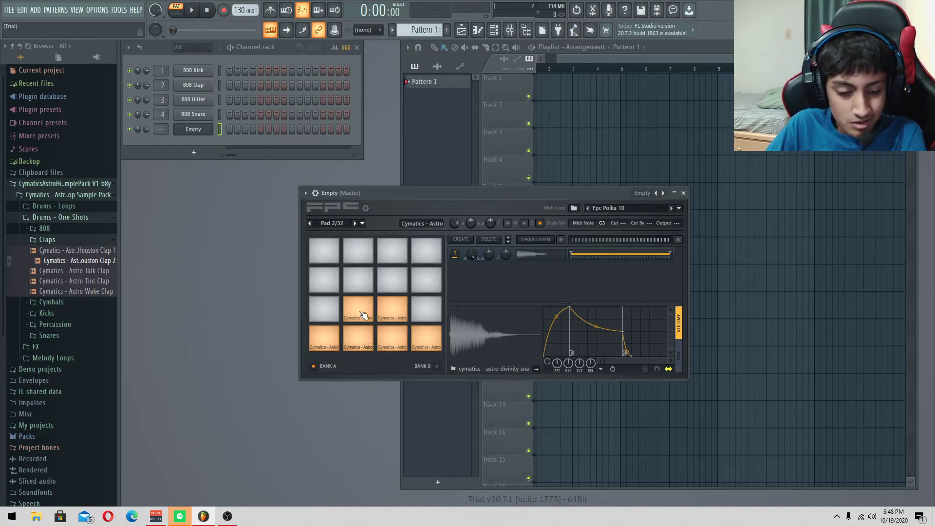
click(54, 239)
Step: Load Astro Houston Kick - G from the Kicks folder onto the pad directly above the Astro Caffeine kick
click(73, 264)
drag(73, 292, 308, 337)
drag(76, 303, 78, 303)
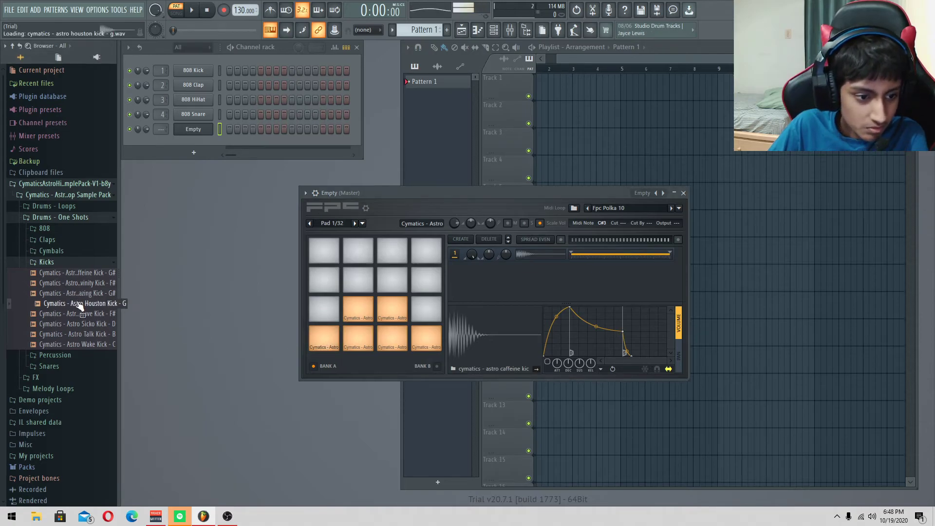
click(74, 304)
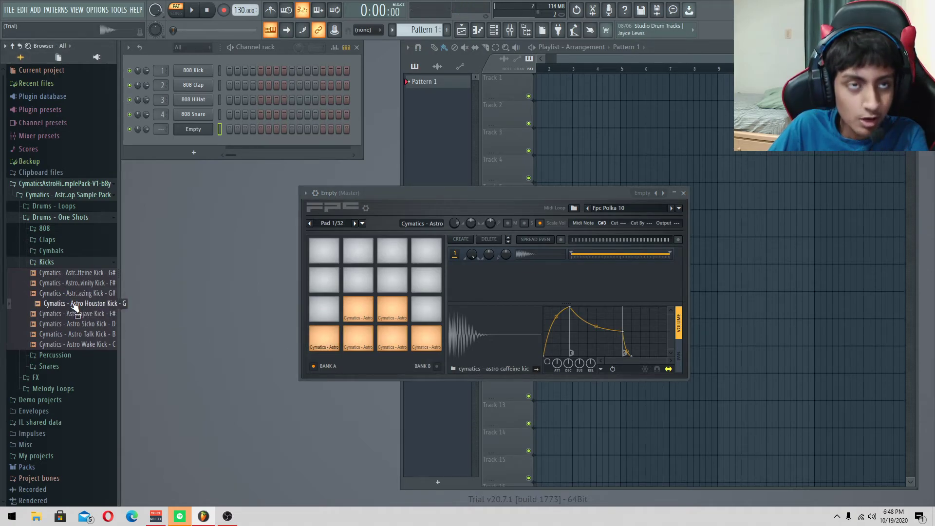
drag(74, 306, 326, 314)
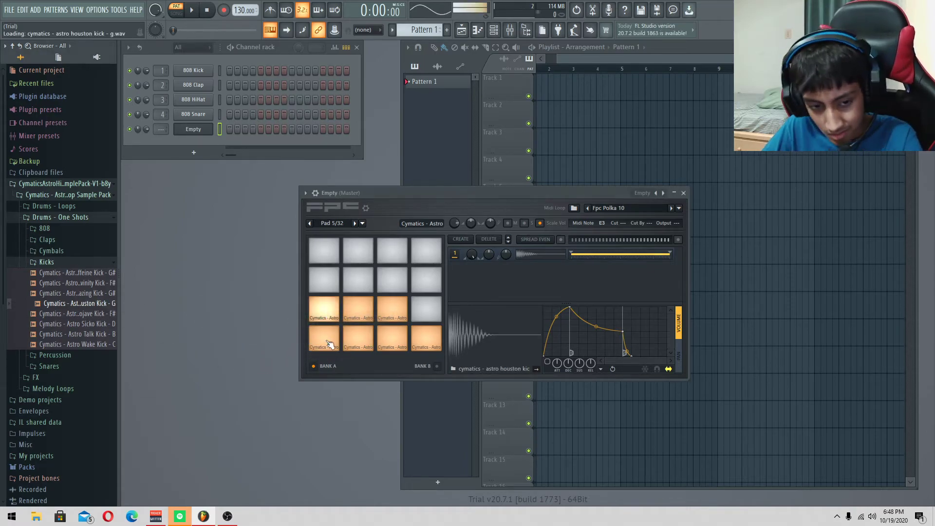
Step: Compare the two kick pads by playing them alternately, and collapse the Kicks and Drums - One Shots folders
click(325, 343)
click(333, 317)
click(336, 342)
click(331, 318)
click(334, 338)
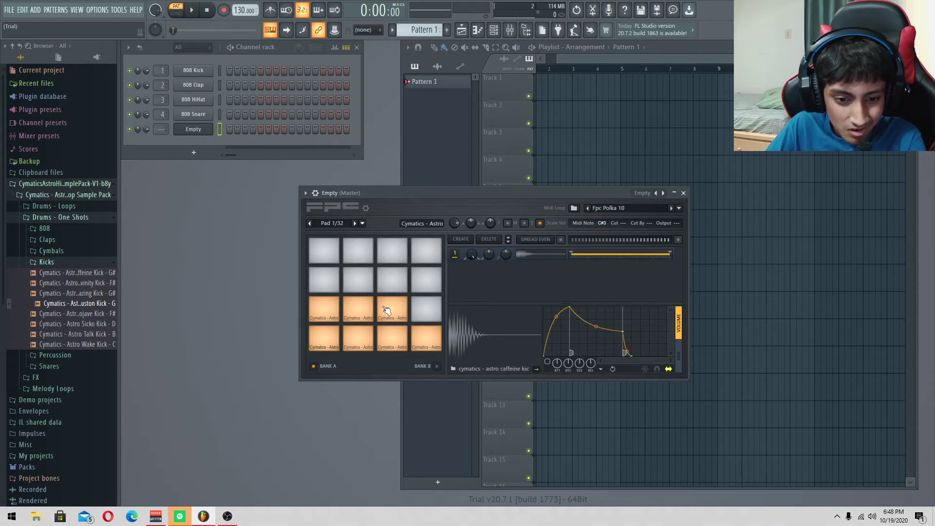
click(68, 263)
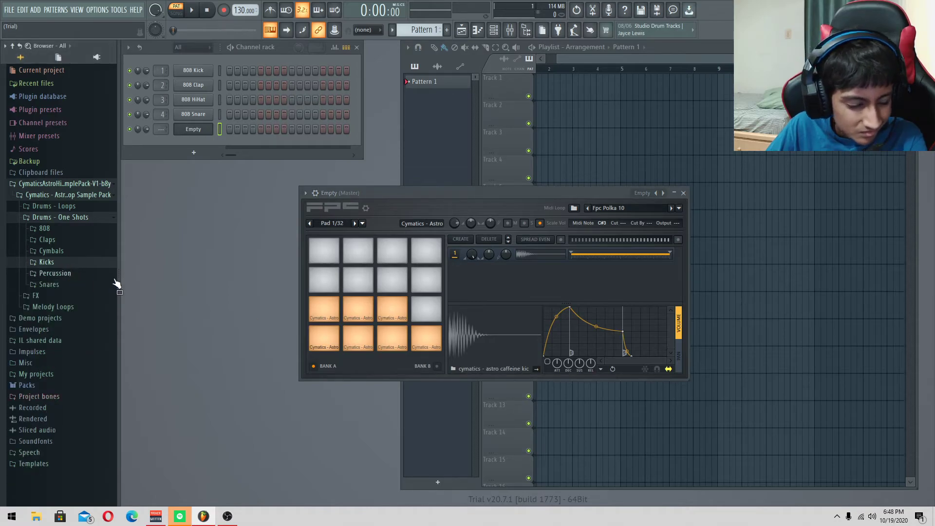
click(68, 218)
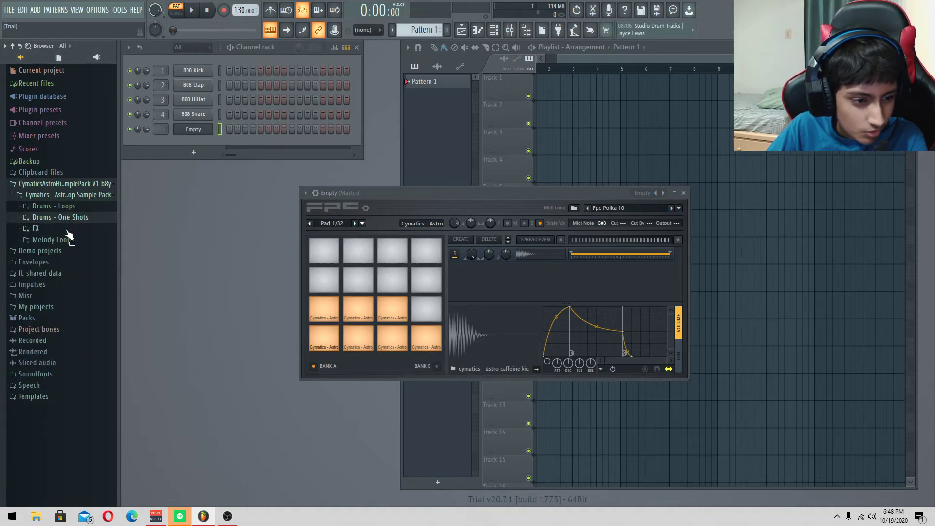
Step: Preview the Astro Gazing, Mojave, Mode, Butterfly and 160 BPM A Min loops in the Melody Loops folder
click(67, 240)
click(65, 262)
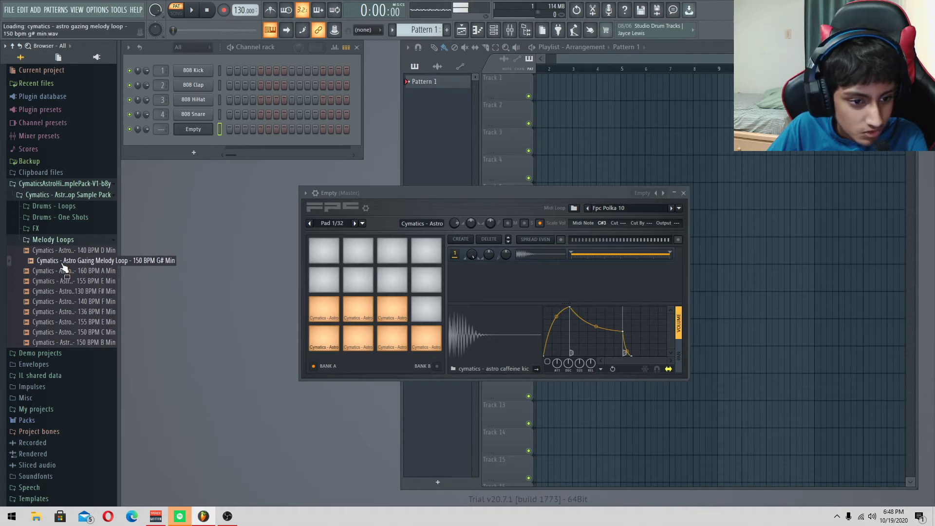
click(66, 271)
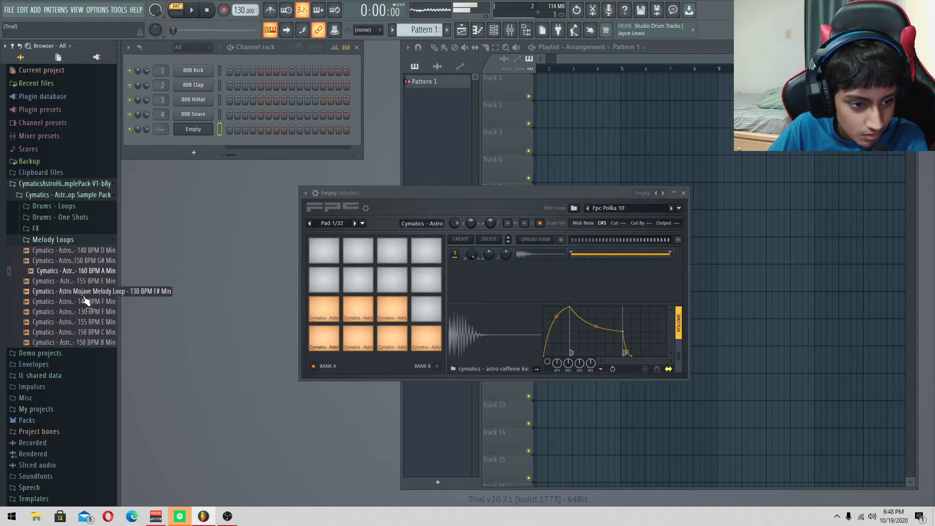
click(85, 292)
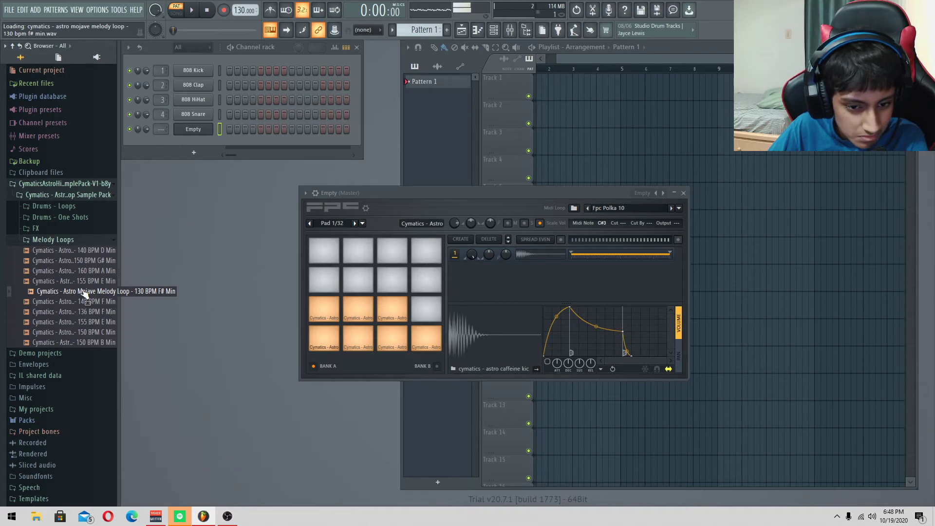
click(84, 251)
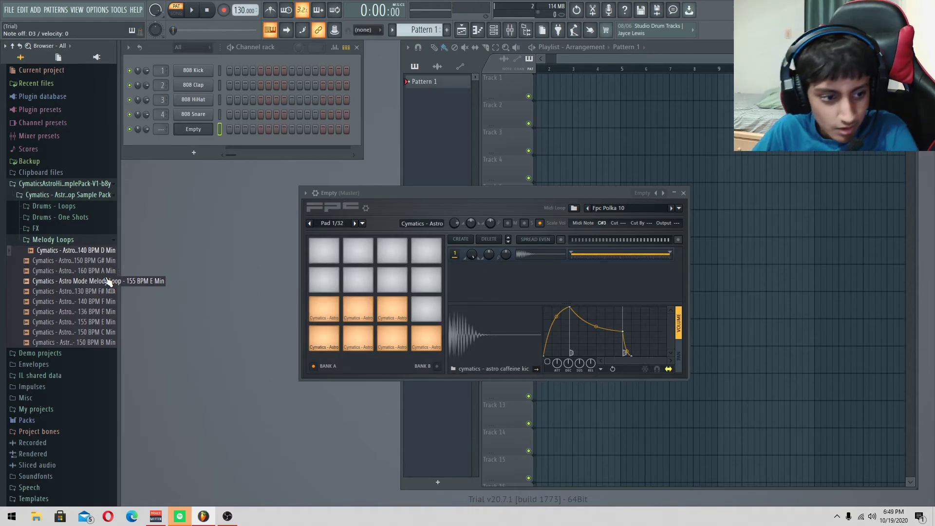
click(98, 282)
click(78, 291)
click(82, 252)
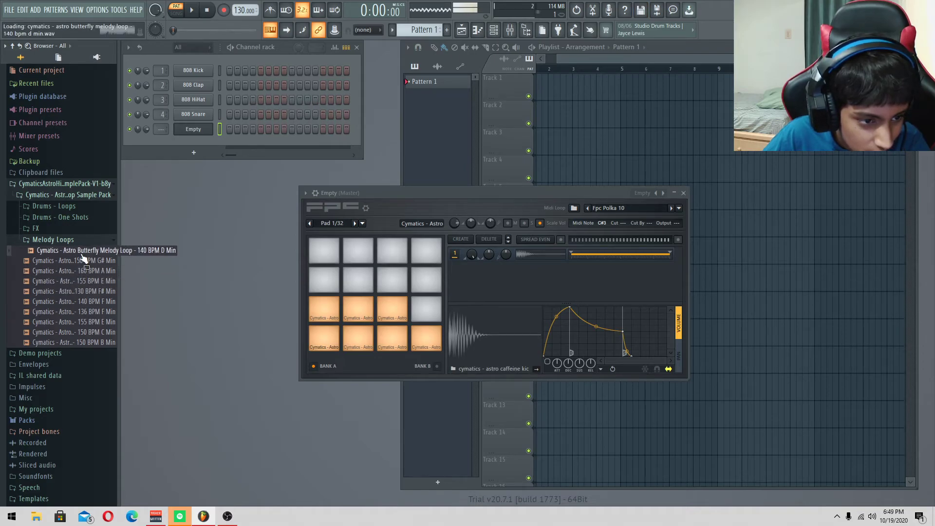
Step: Load Astro Butterfly Melody Loop - 140 BPM D Min onto the pad above the ride, test it with the drum pads, and collapse Melody Loops
drag(82, 257, 425, 308)
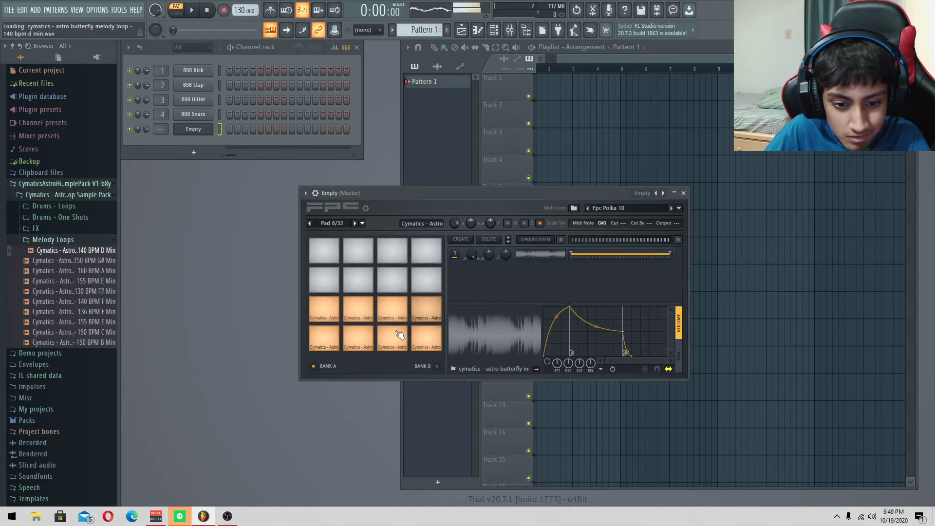
click(353, 341)
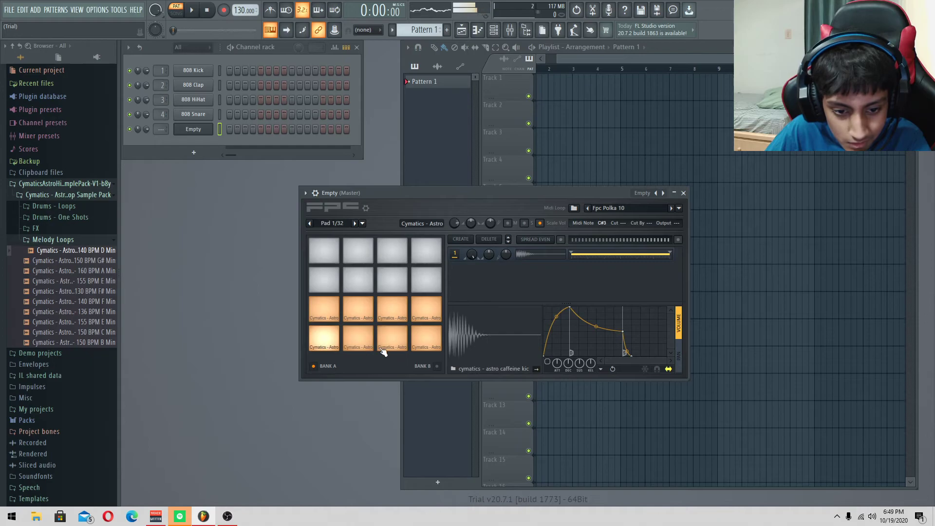
click(395, 348)
click(347, 350)
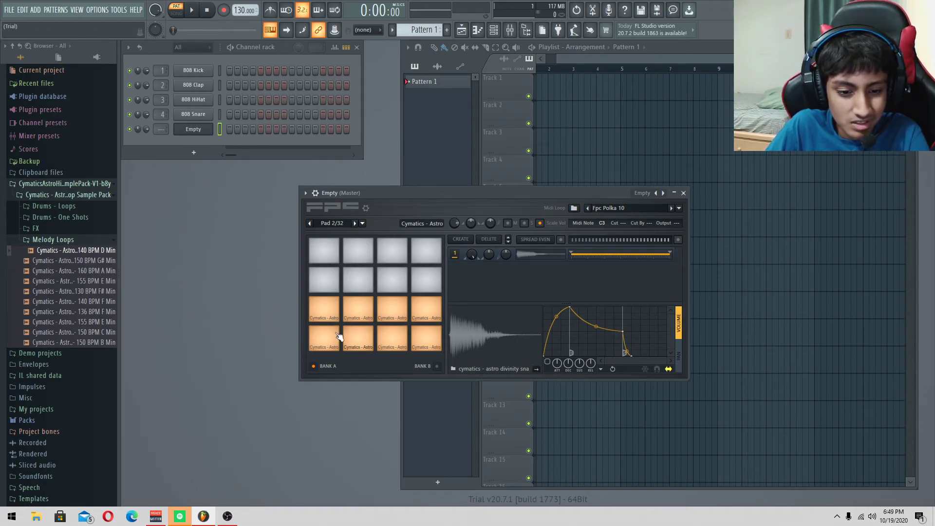
click(49, 239)
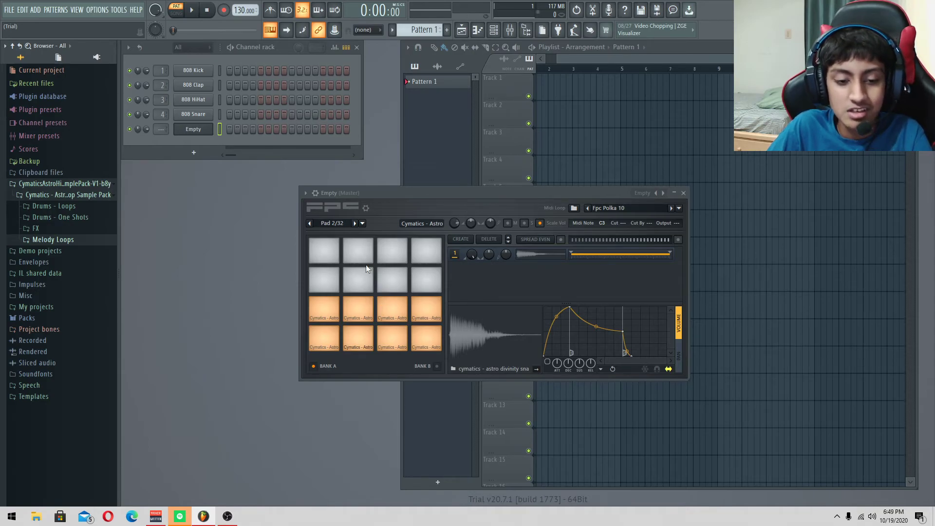
Step: Start mapping the MIDI notes for the entire pad bank A
click(363, 224)
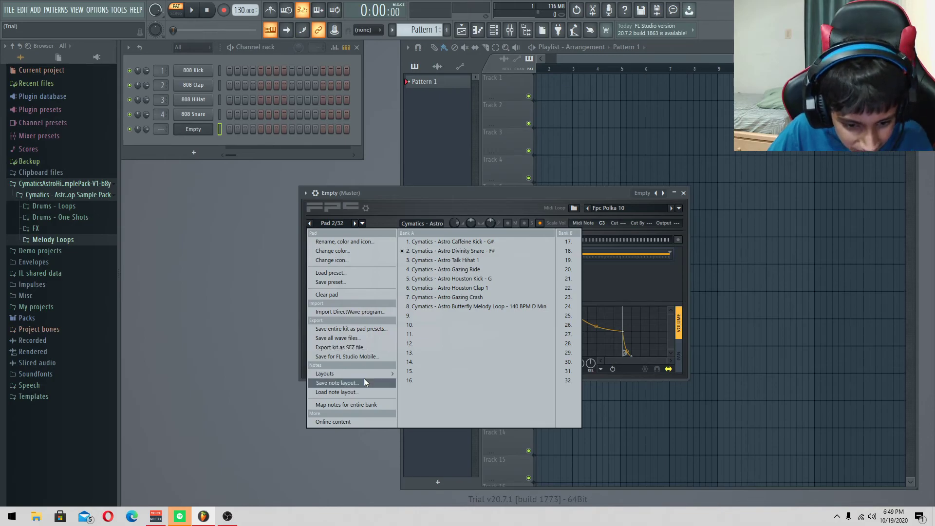
click(366, 404)
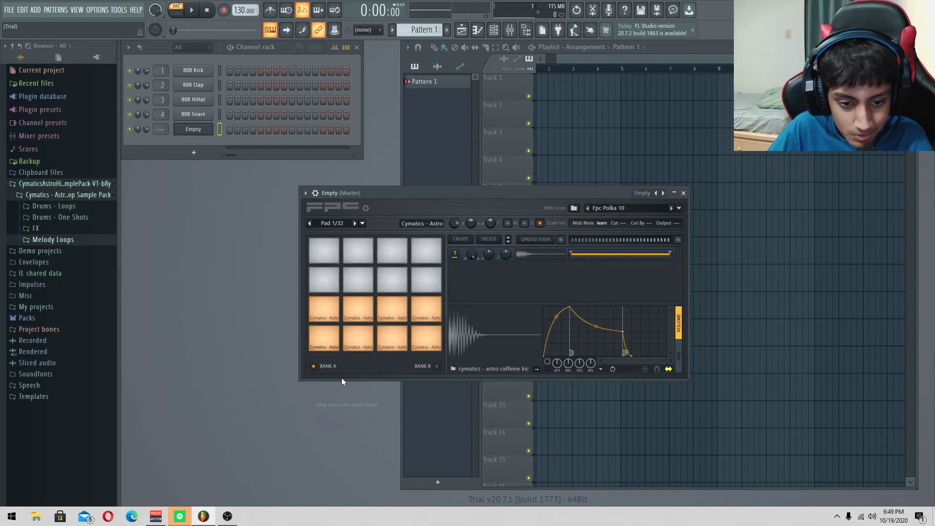